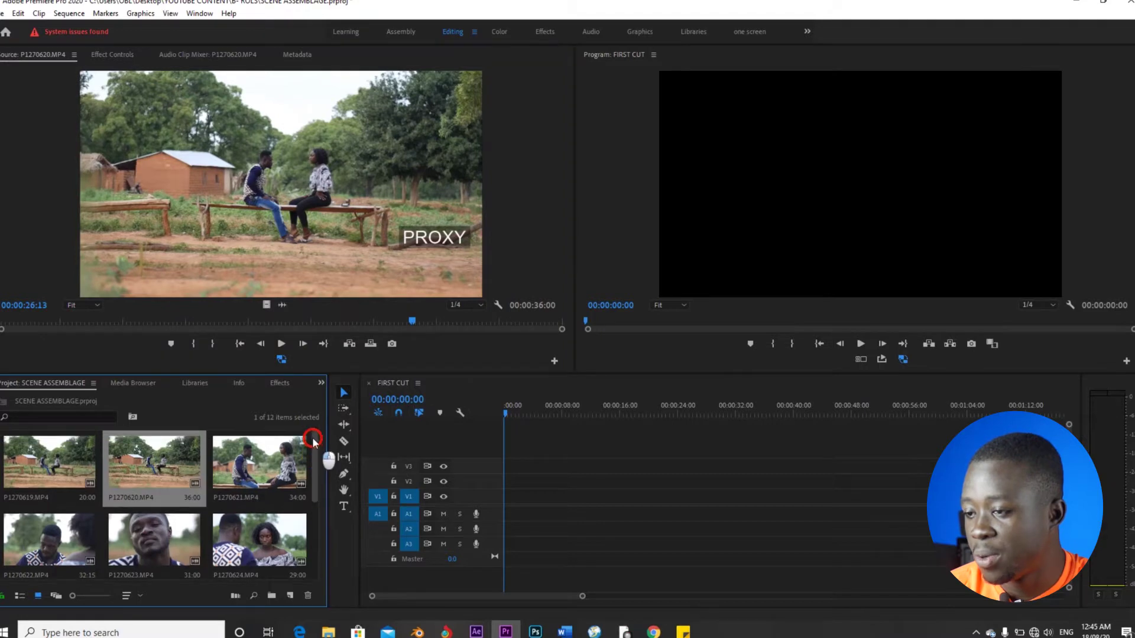
Open clips P1270621, P1270622 and P1270623 one by one as source footage and scrub through each to review the shots.
left_click(242, 460)
double_click(242, 460)
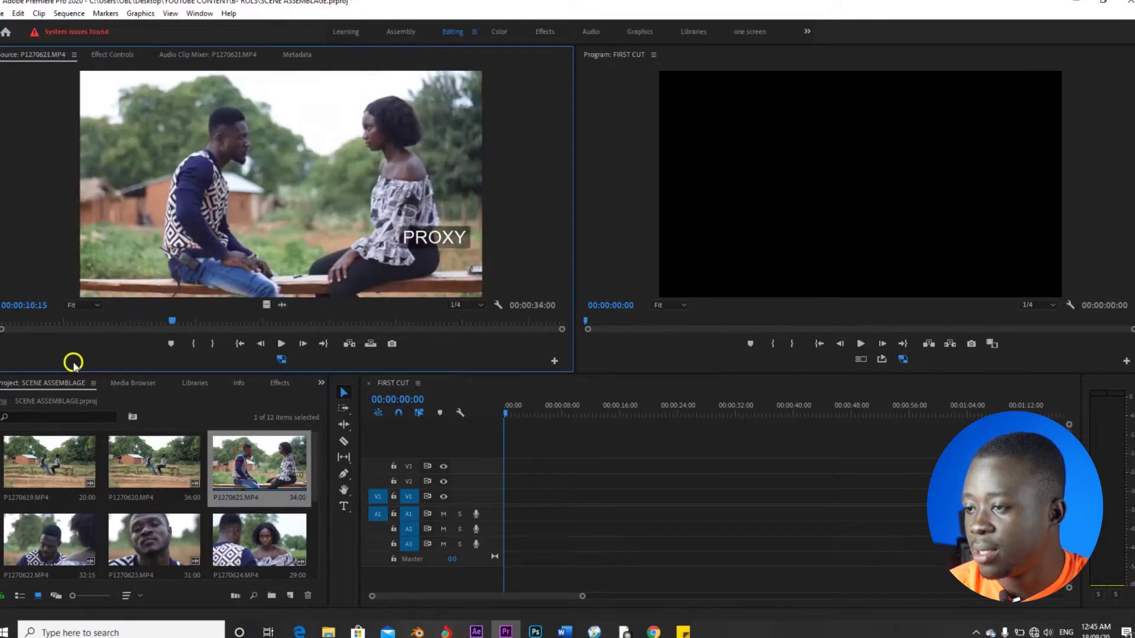
left_click_drag(44, 322, 285, 325)
double_click(34, 530)
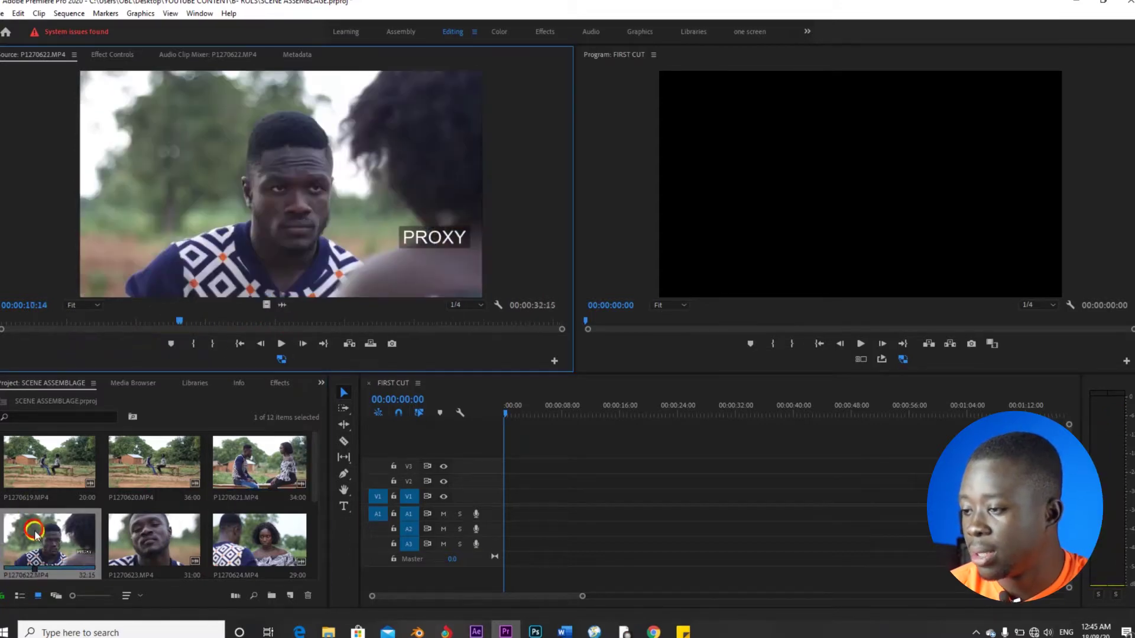
left_click_drag(23, 319, 490, 321)
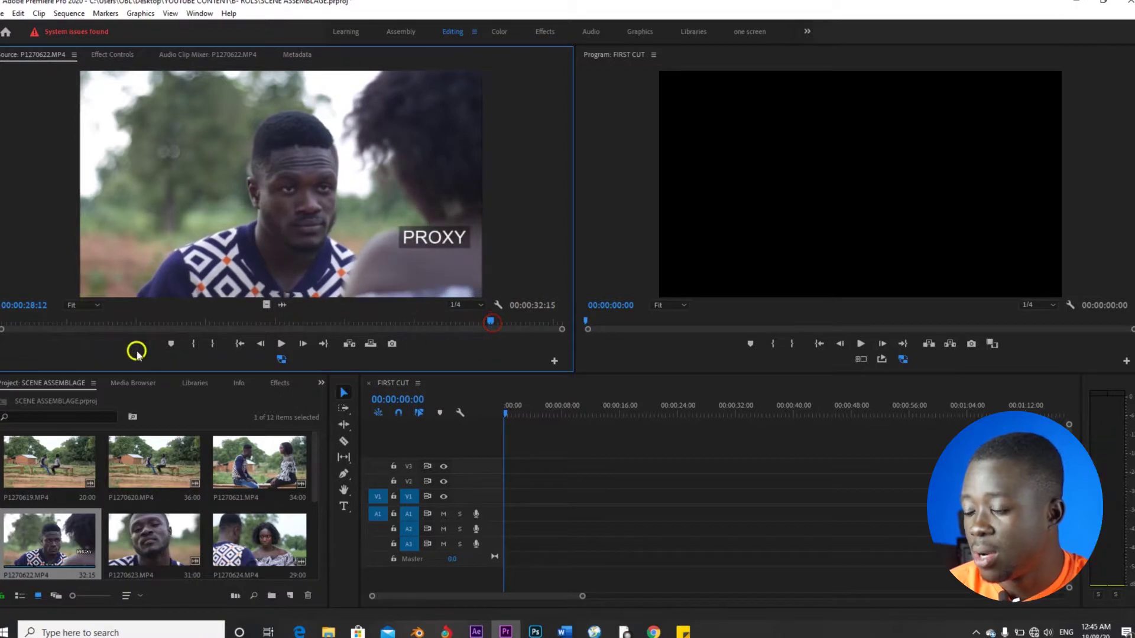
double_click(153, 535)
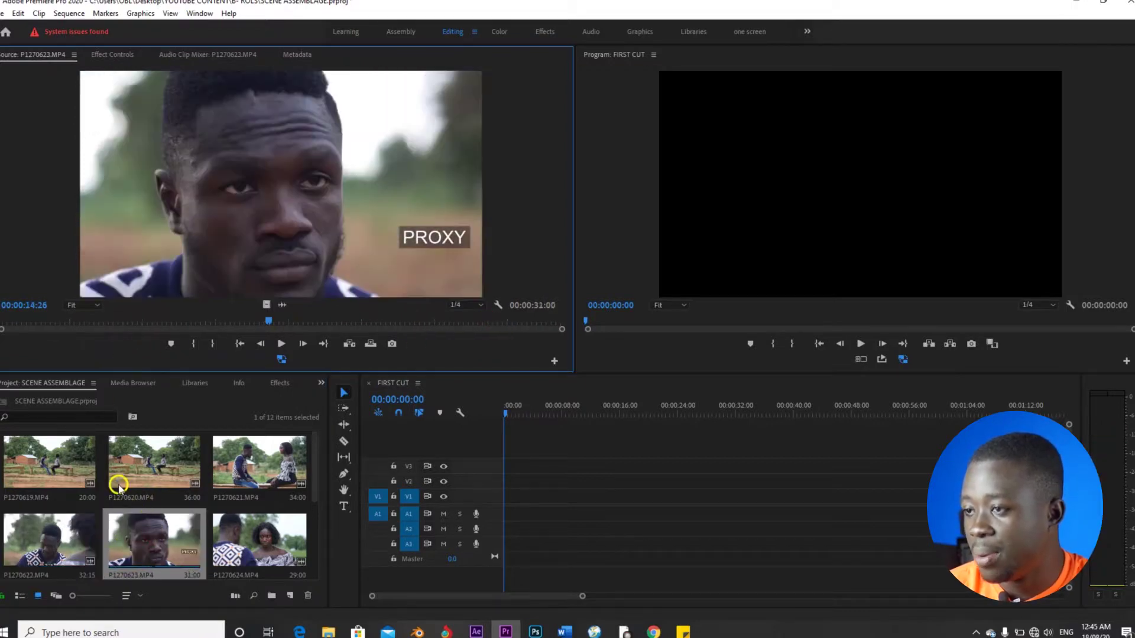
left_click_drag(28, 322, 498, 325)
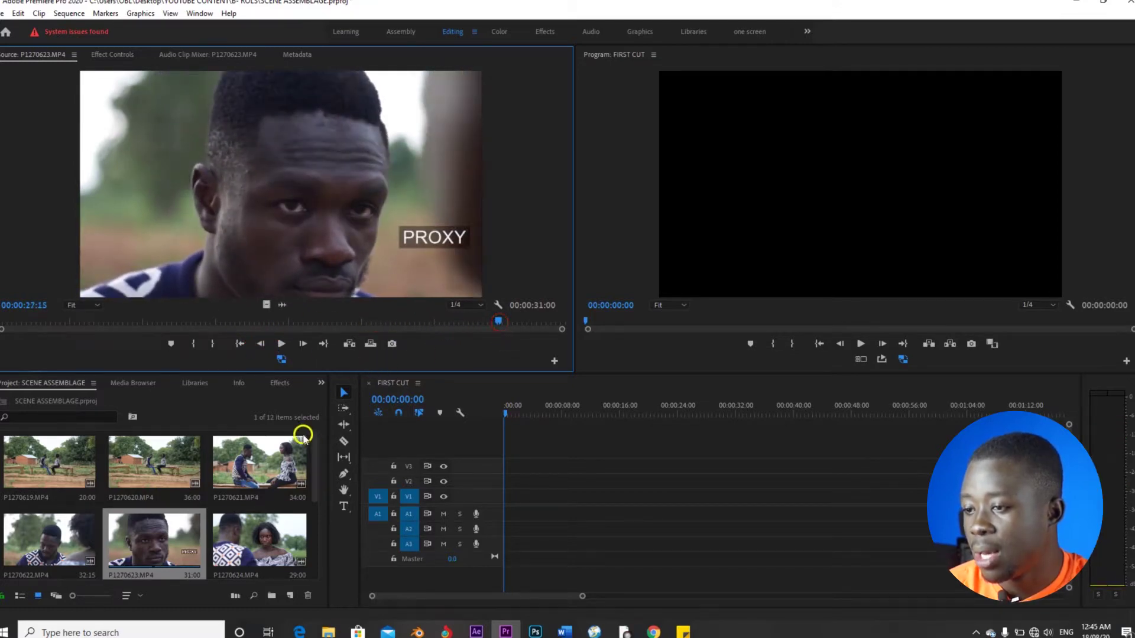
Review the footage of clips P1270624, P1270625 and P1270626 by scrubbing through each one as source.
left_click_drag(314, 444, 304, 486)
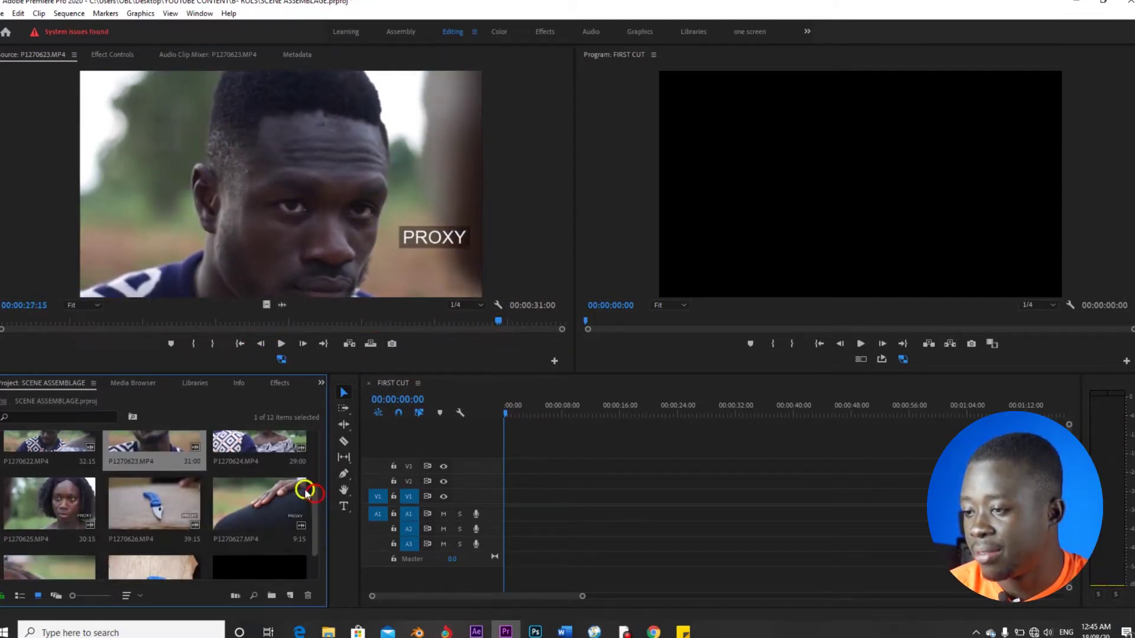
left_click(222, 447)
left_click_drag(21, 322, 462, 319)
double_click(19, 509)
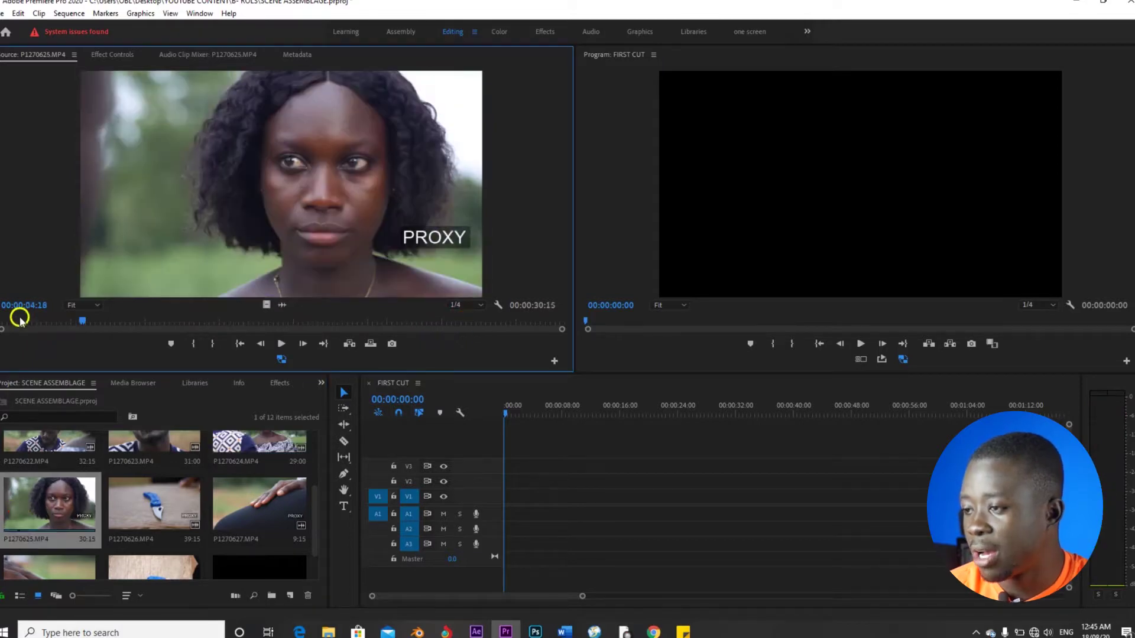
left_click_drag(22, 319, 428, 312)
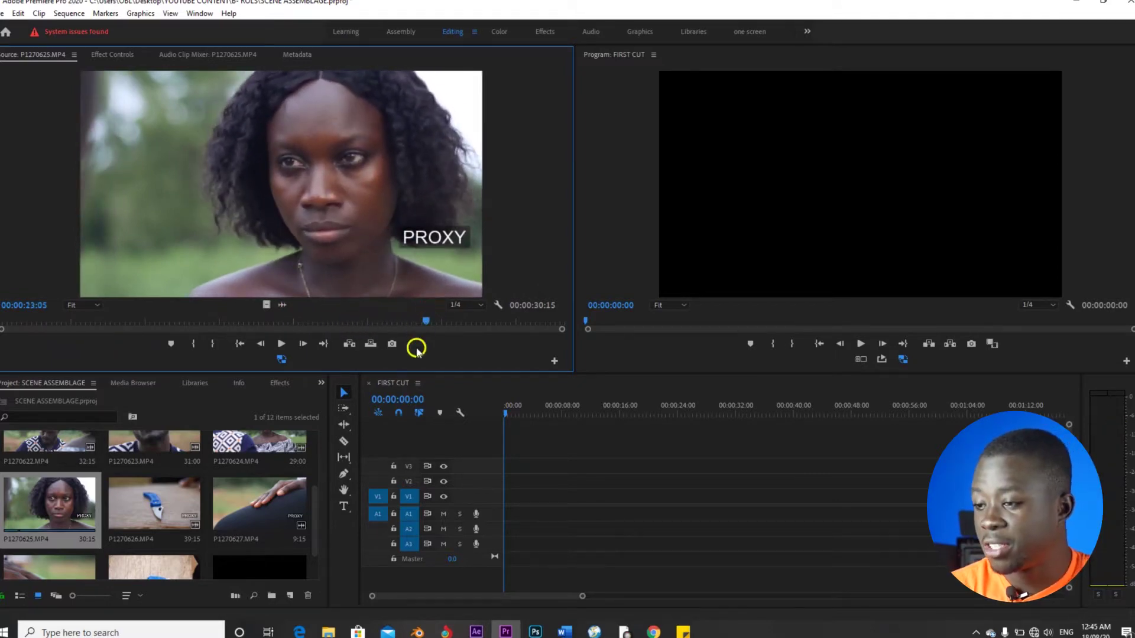
double_click(133, 502)
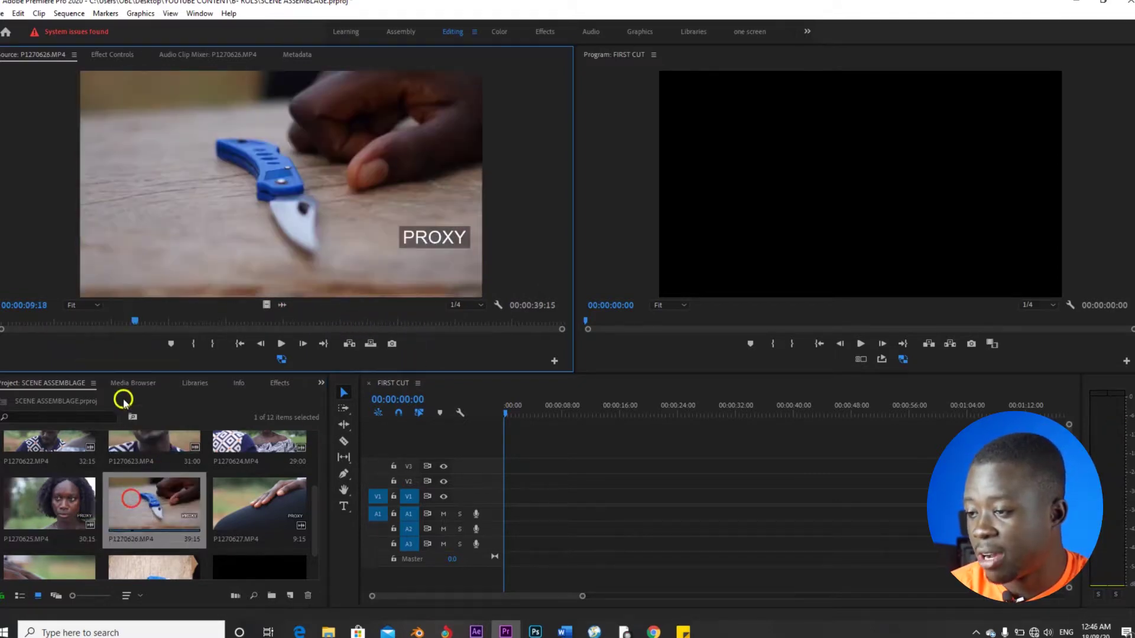
left_click_drag(28, 325, 555, 336)
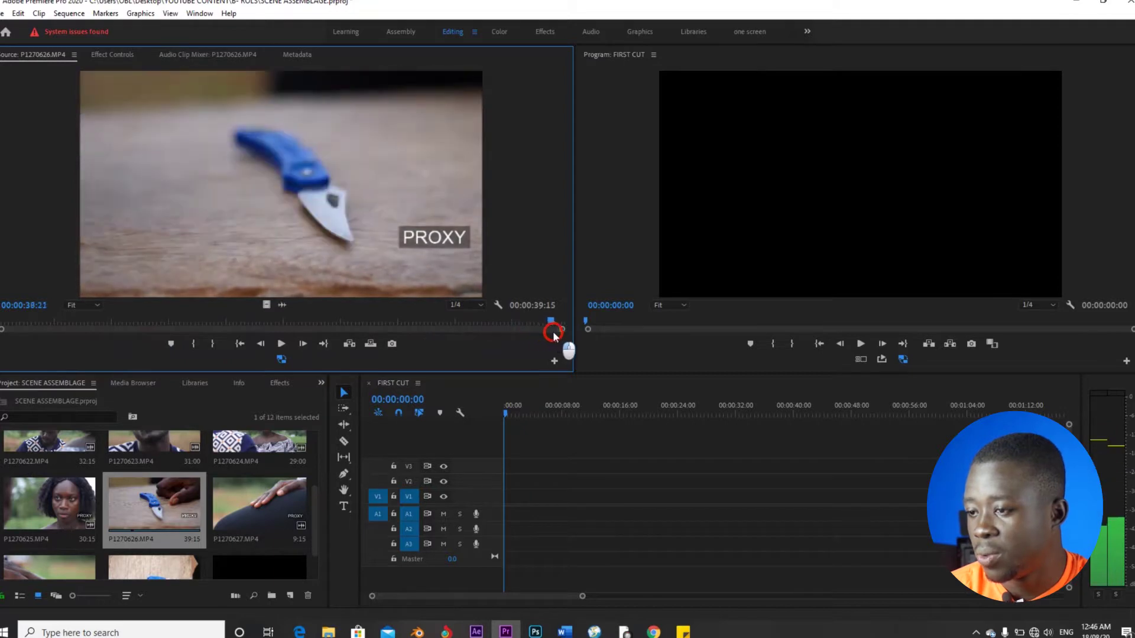
Review the hand and knife shots in P1270627, P1270628 and P1270629 by scrubbing through each source clip.
double_click(276, 501)
left_click_drag(39, 322, 447, 323)
scroll(273, 486, "down", 2)
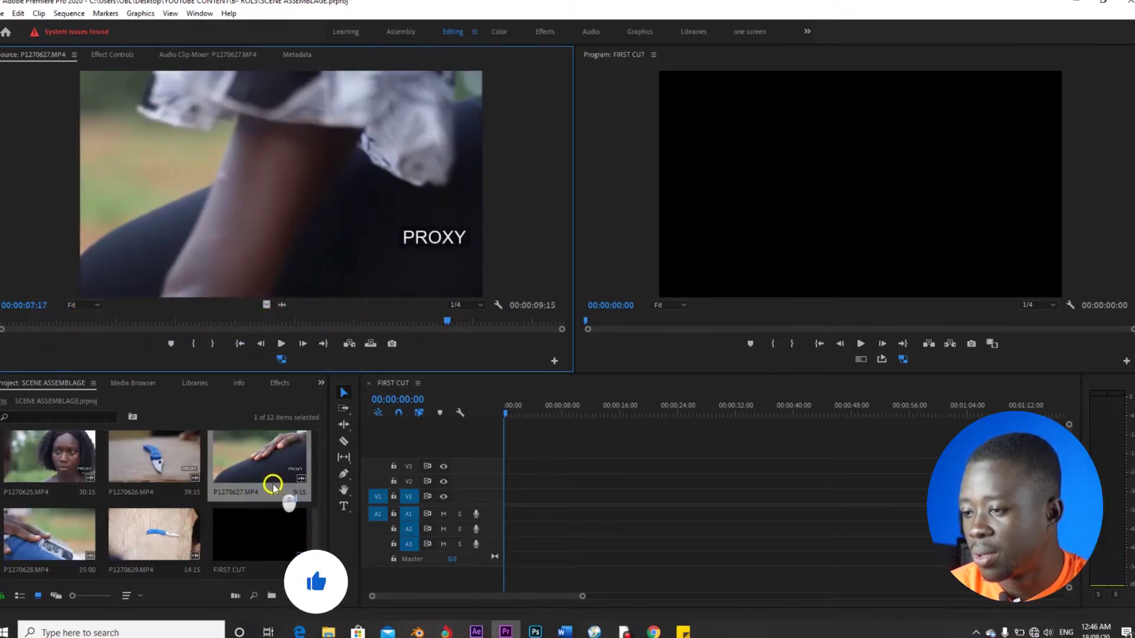
double_click(49, 523)
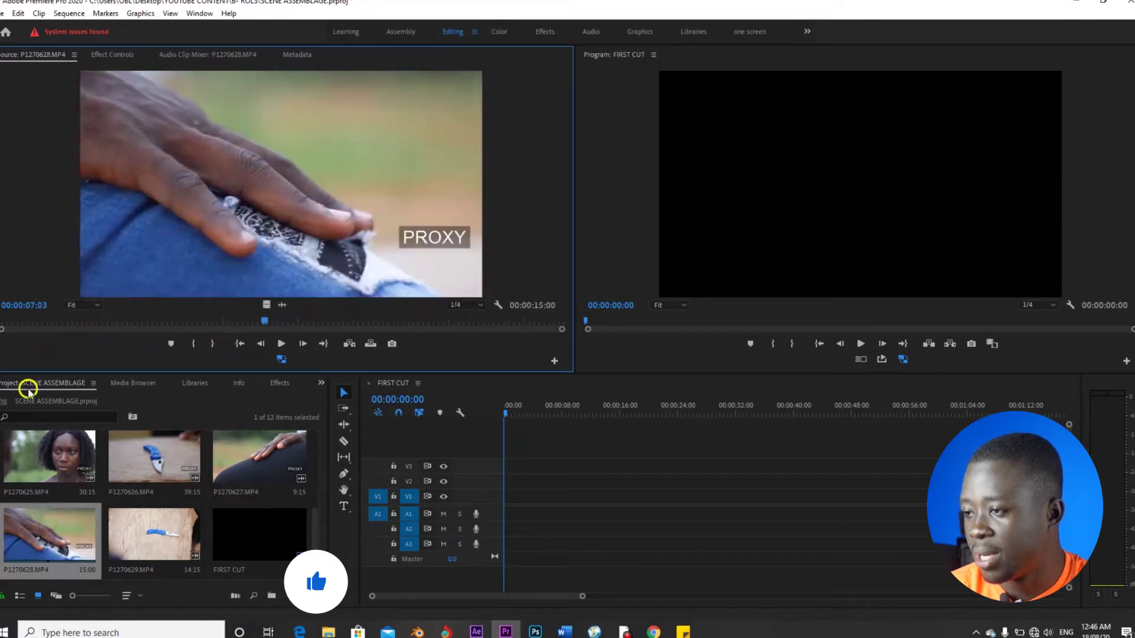
left_click_drag(30, 324, 485, 324)
double_click(145, 544)
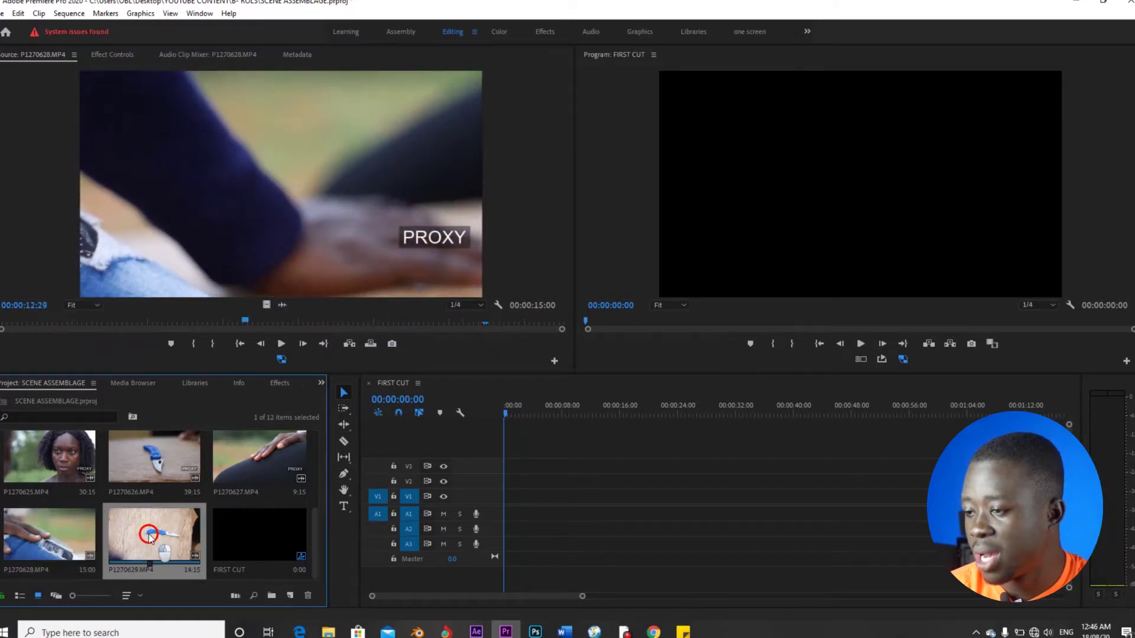
left_click_drag(37, 325, 548, 335)
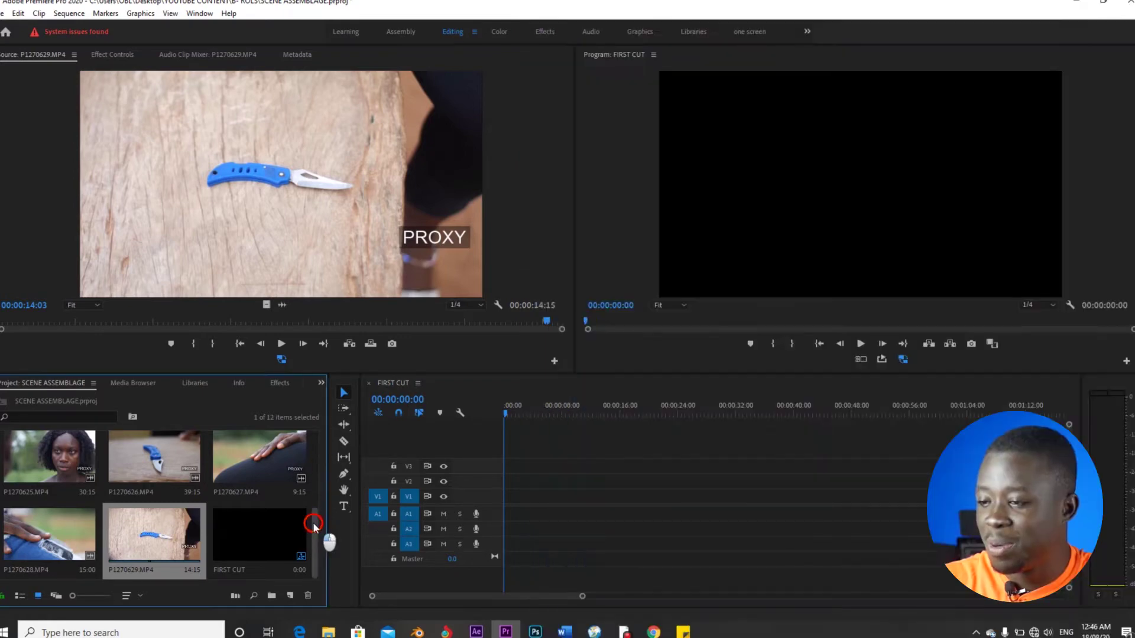
left_click_drag(313, 523, 314, 520)
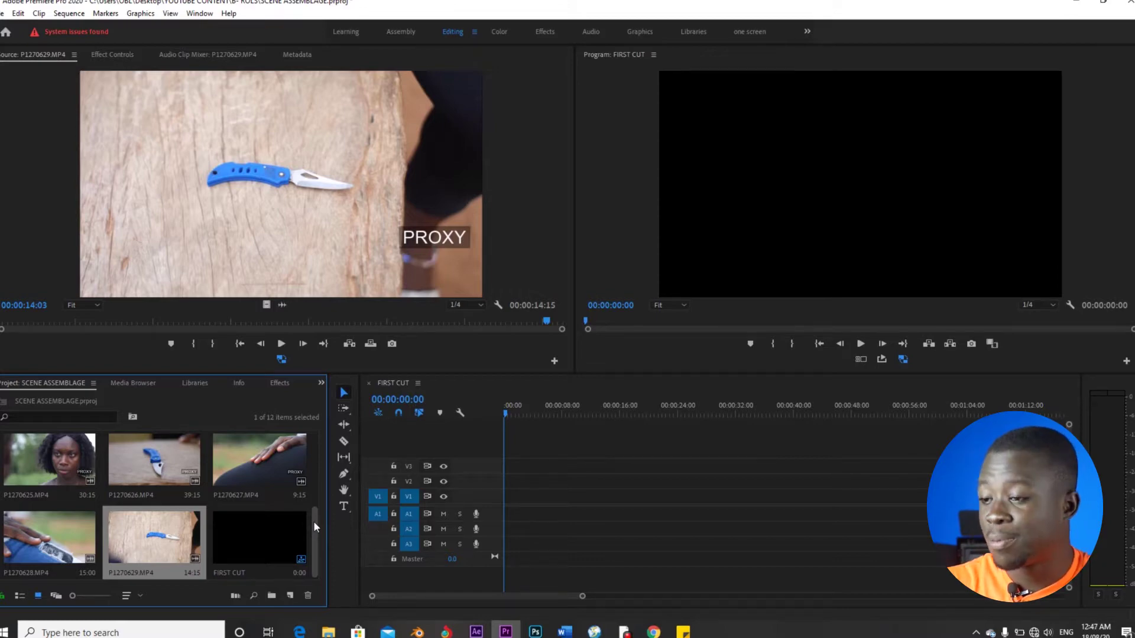
left_click_drag(314, 526, 315, 508)
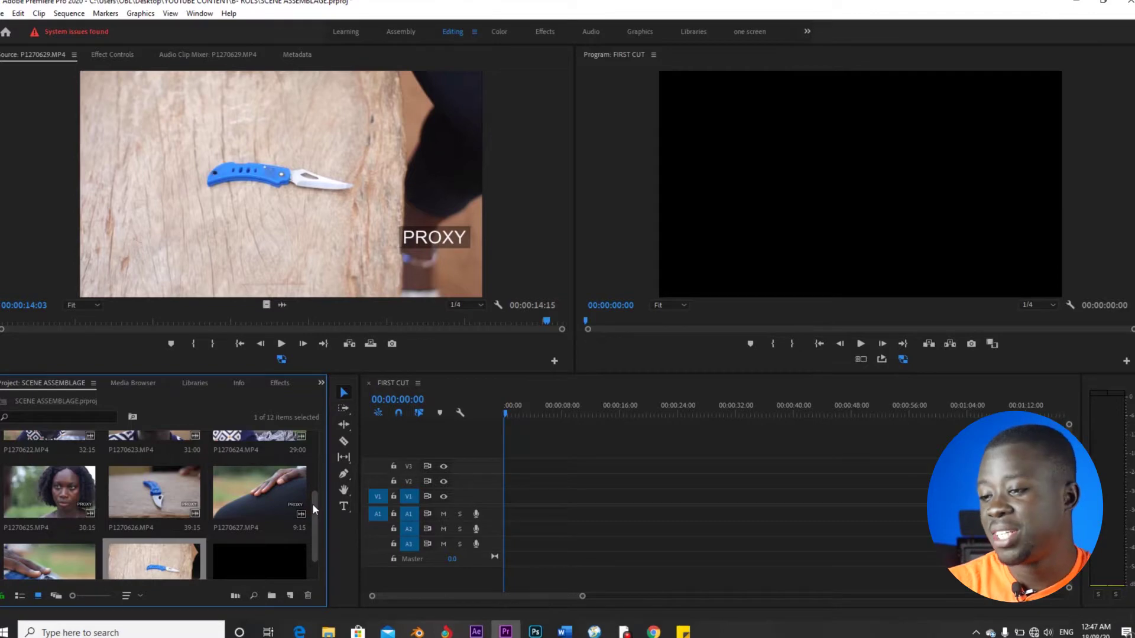
left_click_drag(312, 503, 314, 467)
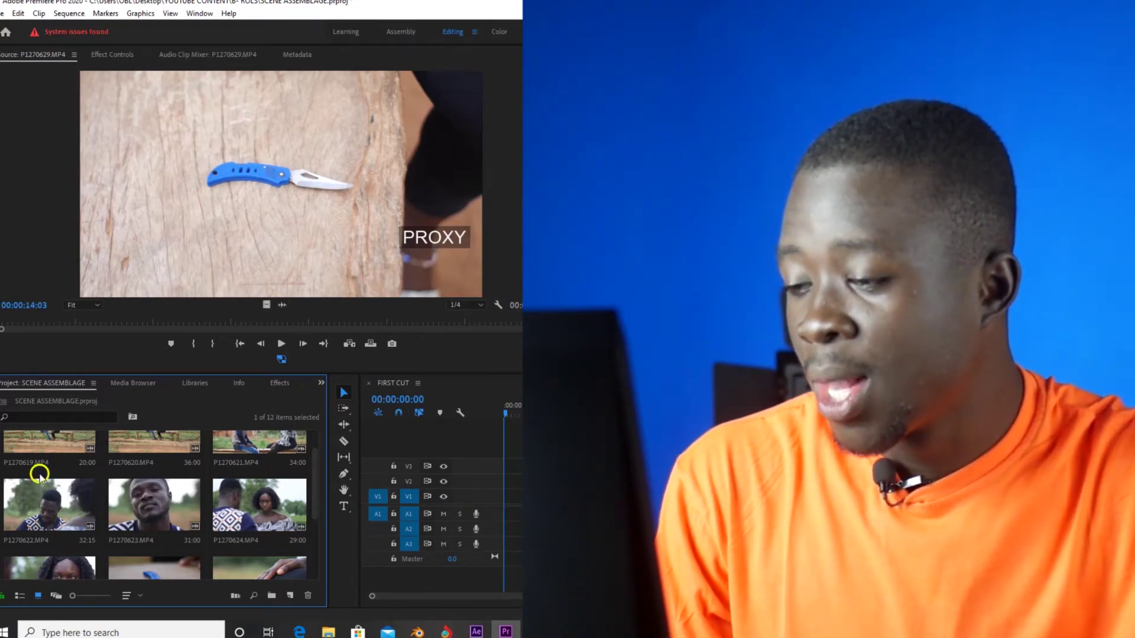
mouse_move(314, 461)
left_mouse_down()
mouse_move(312, 449)
mouse_move(313, 459)
left_mouse_up()
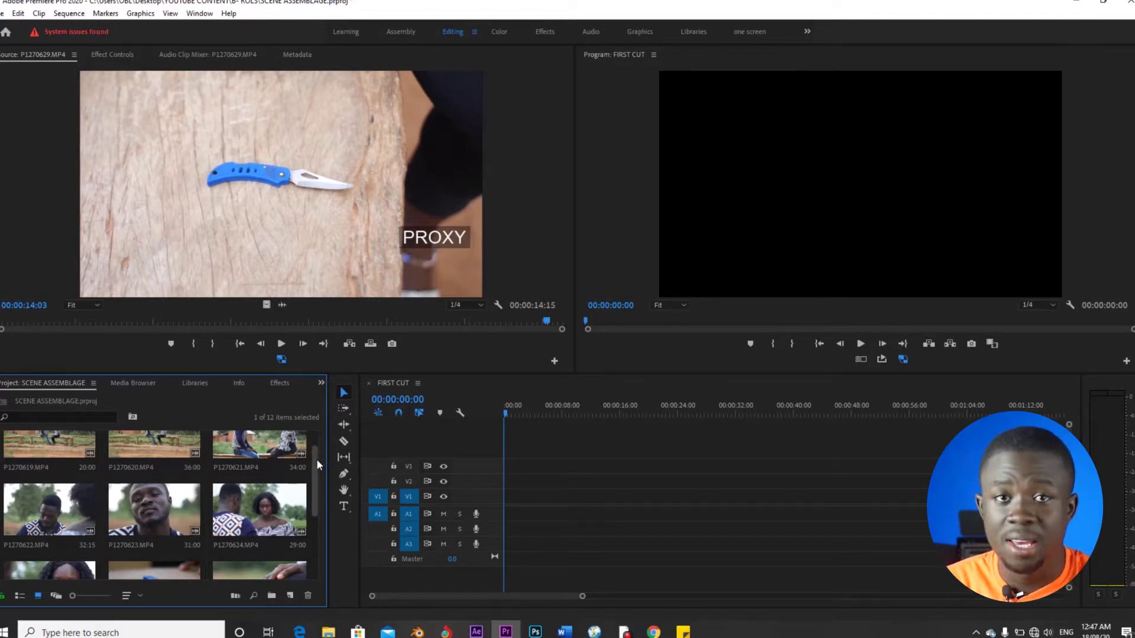
left_click_drag(316, 458, 316, 491)
left_click(316, 497)
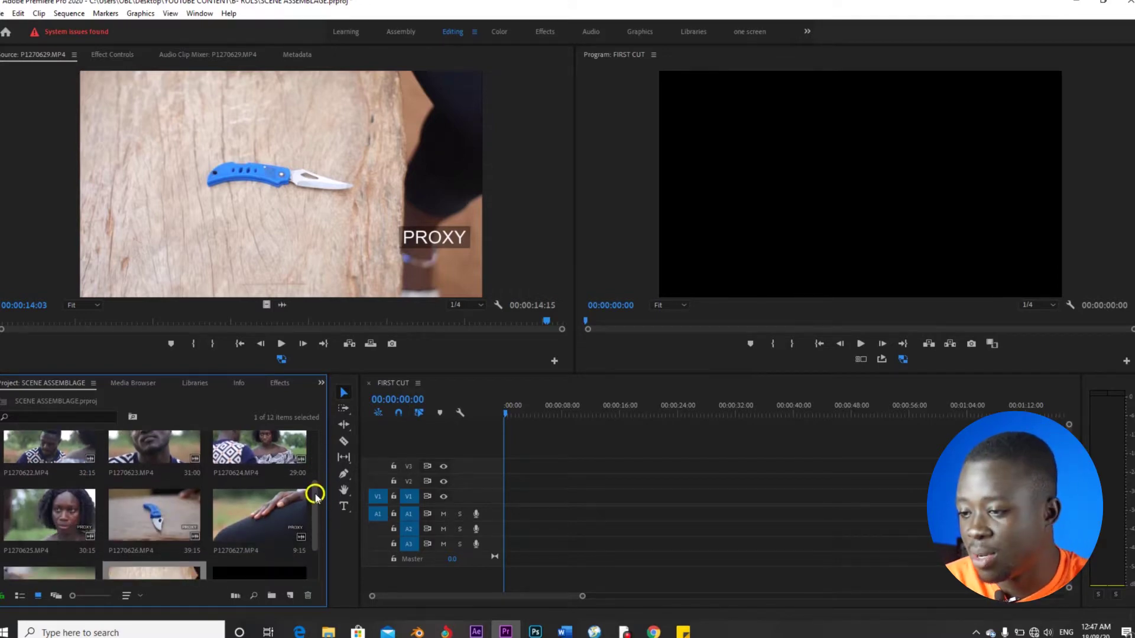
Open wide shot P1270620 as source and mark a 2:16 in-to-out range ending at 00:00:10:01.
left_click_drag(314, 501, 322, 440)
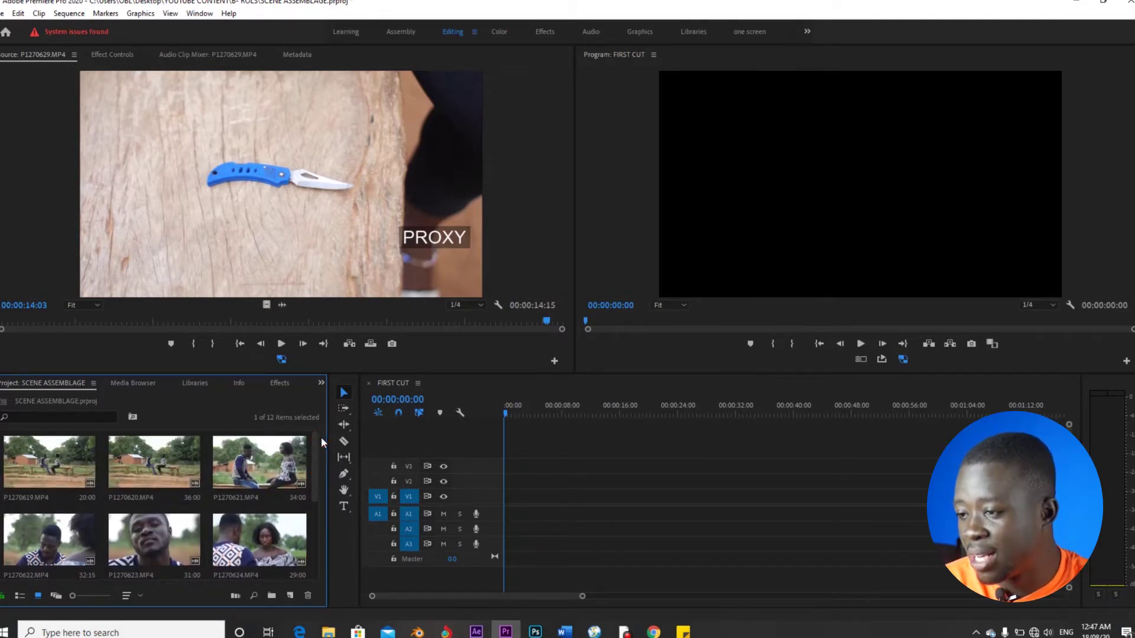
double_click(150, 462)
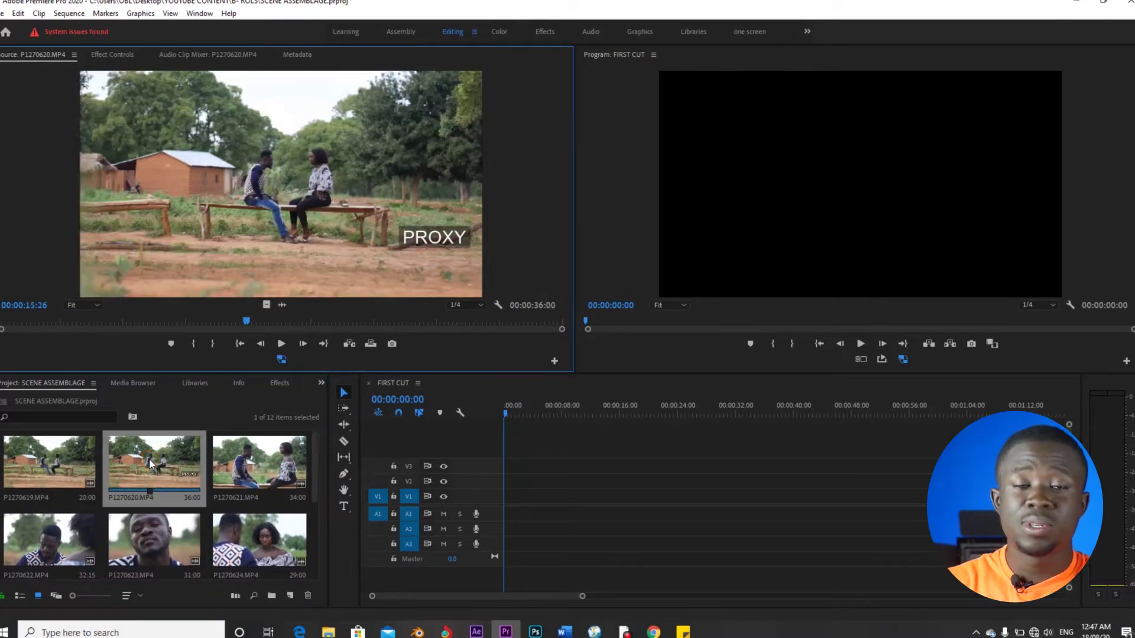
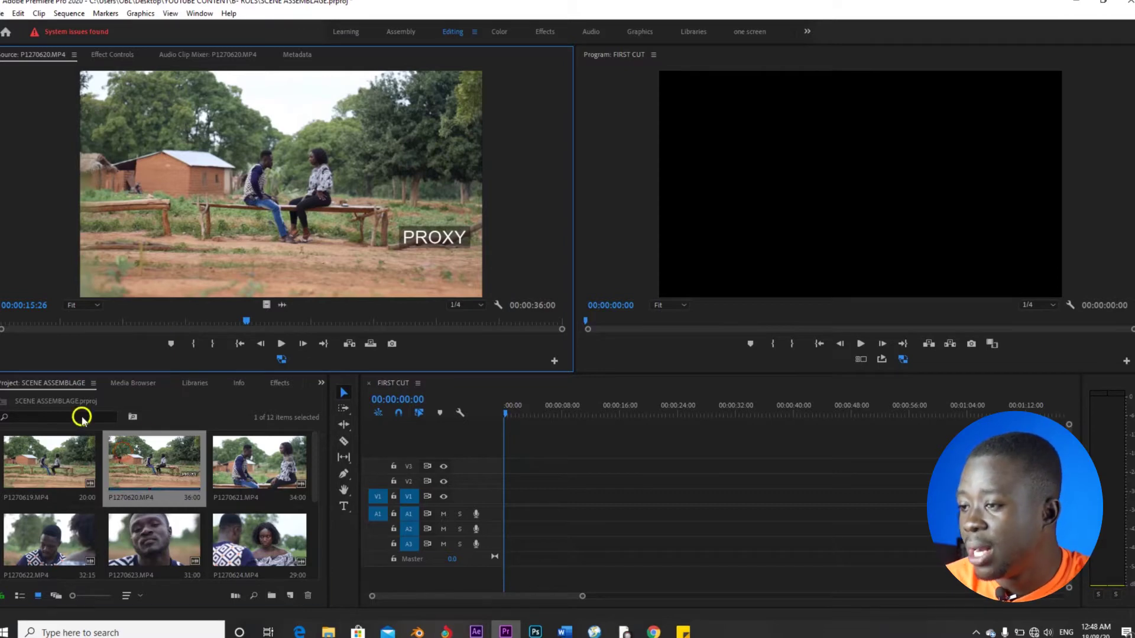
left_click_drag(45, 317, 97, 316)
key("space")
key("i")
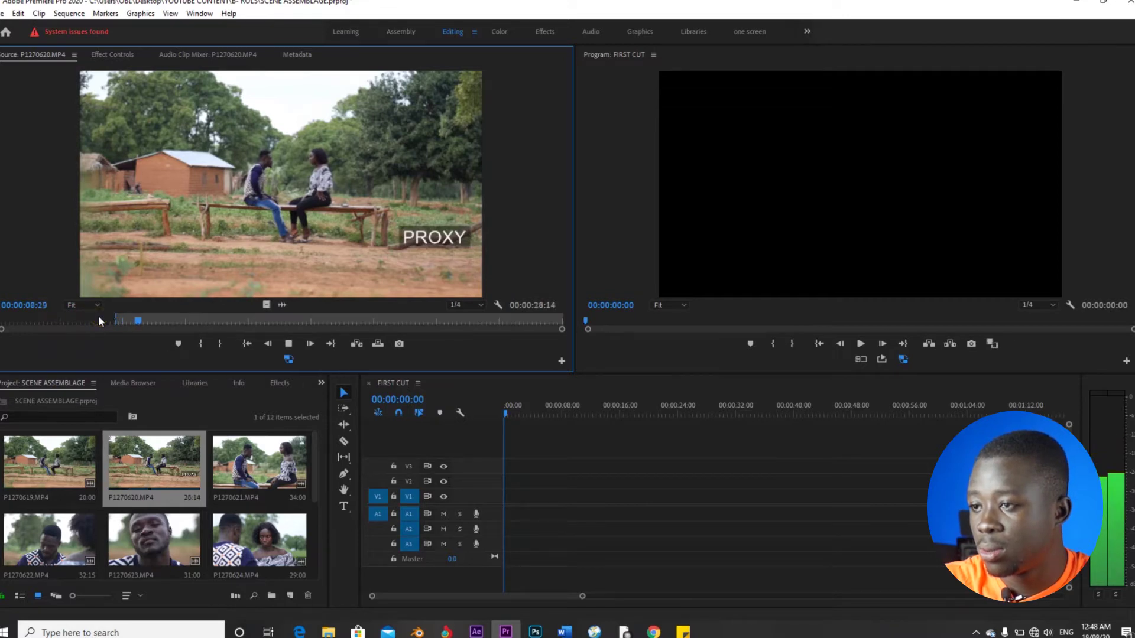
key("space")
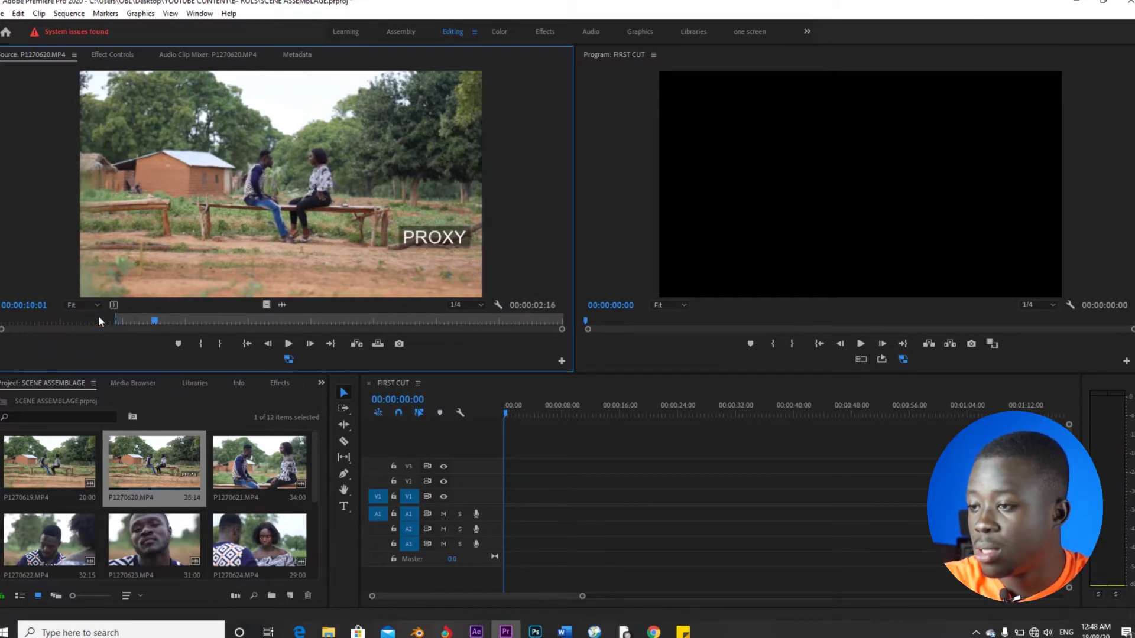
key("o")
Place the marked P1270620 range at the start of the FIRST CUT sequence on V1/A1 and scrub through it.
left_click(133, 308)
left_click_drag(133, 309, 499, 500)
left_click(515, 413)
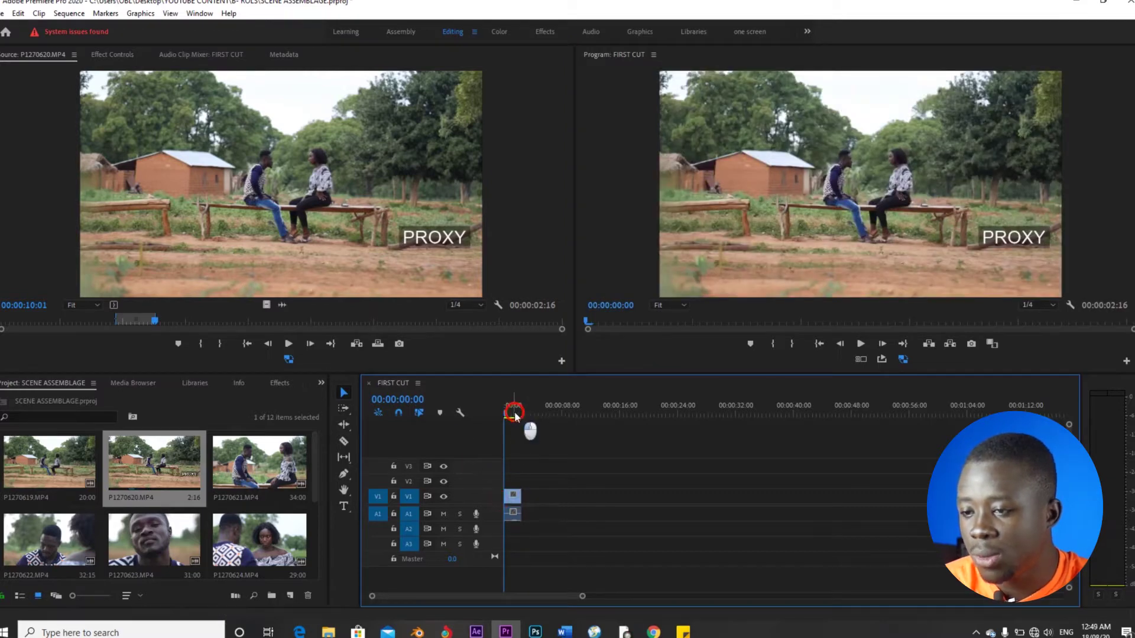
left_click_drag(517, 417, 519, 416)
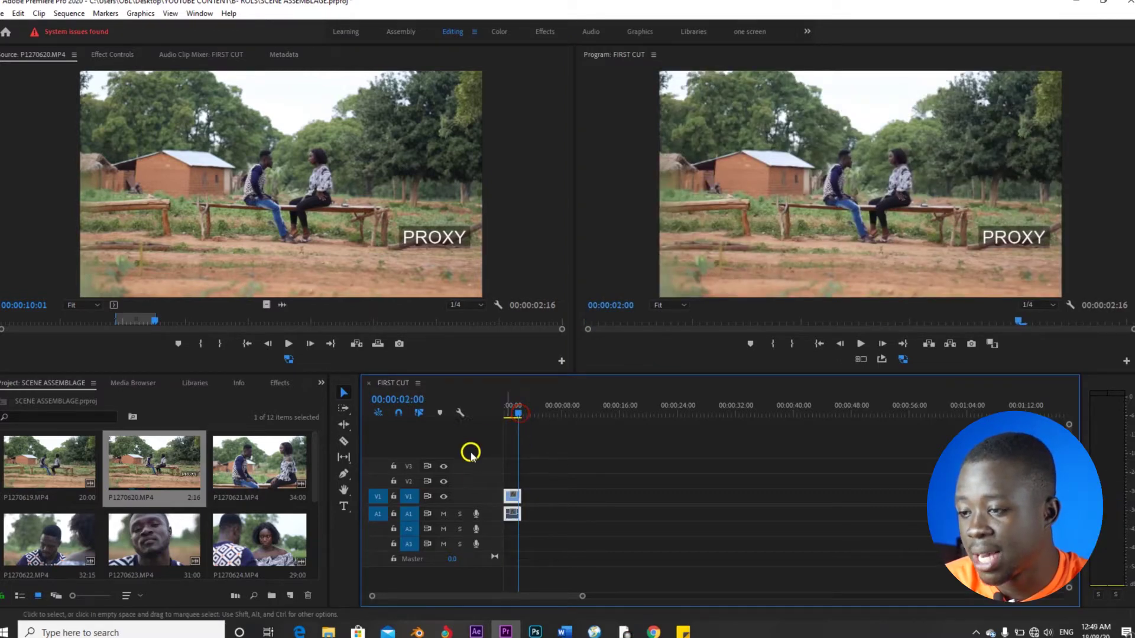
Open two-person shot P1270621 as source and mark a 3:06 in-to-out range ending at 00:00:09:25.
double_click(223, 461)
key("space")
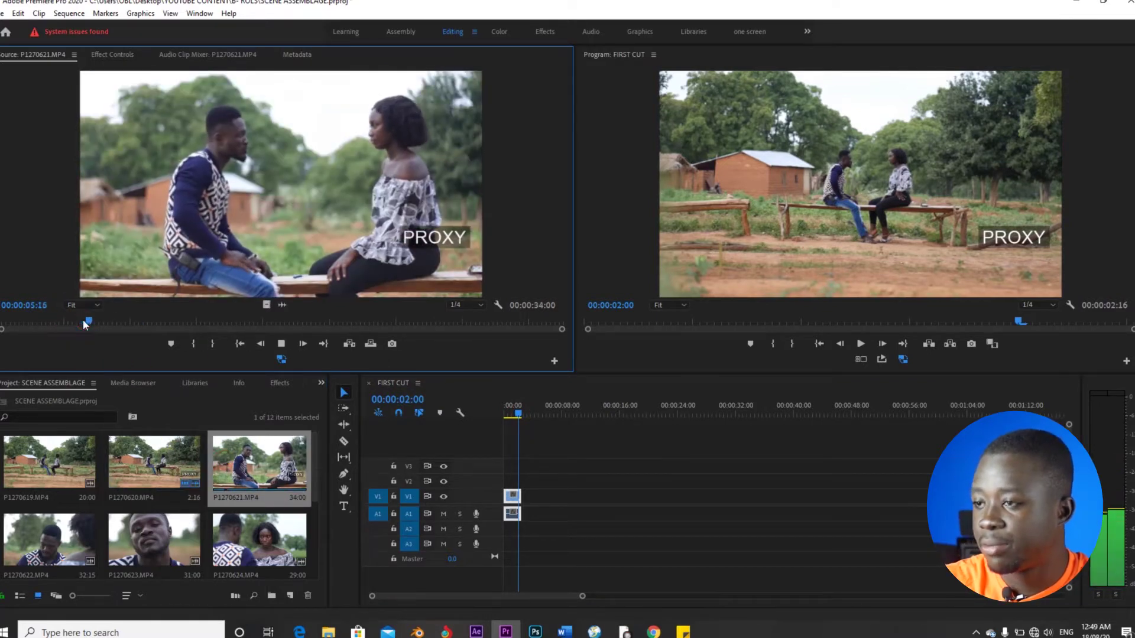
key("i")
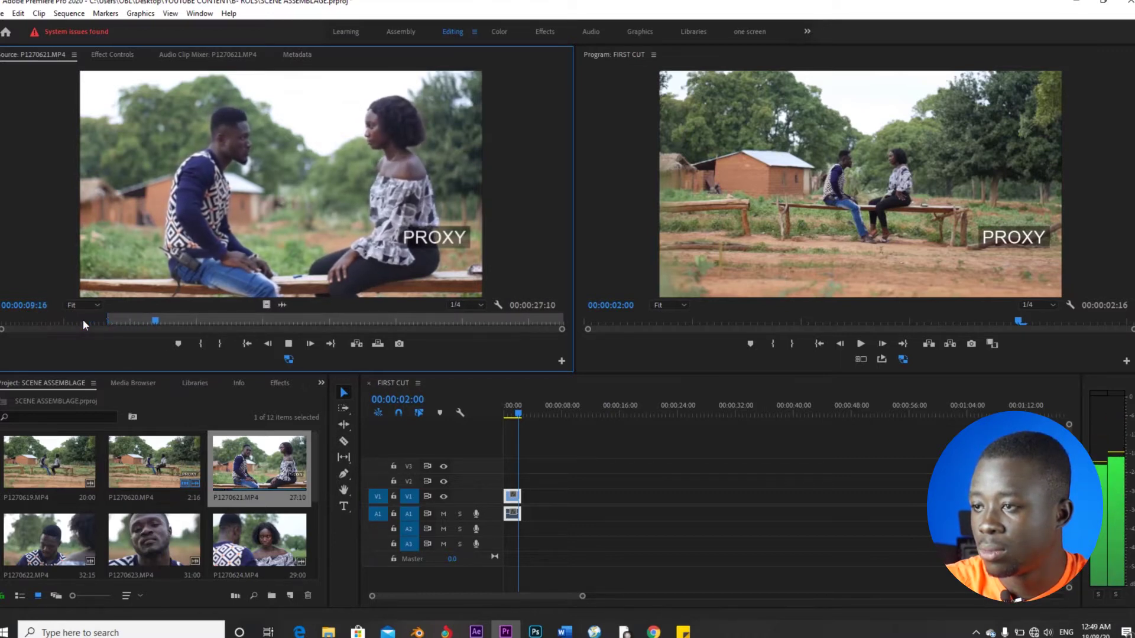
key("space")
key("o")
Place the marked P1270621 range directly after the wide shot on V1/A1 and scrub across both clips.
left_click(176, 235)
left_click_drag(176, 235, 522, 500)
left_click(513, 407)
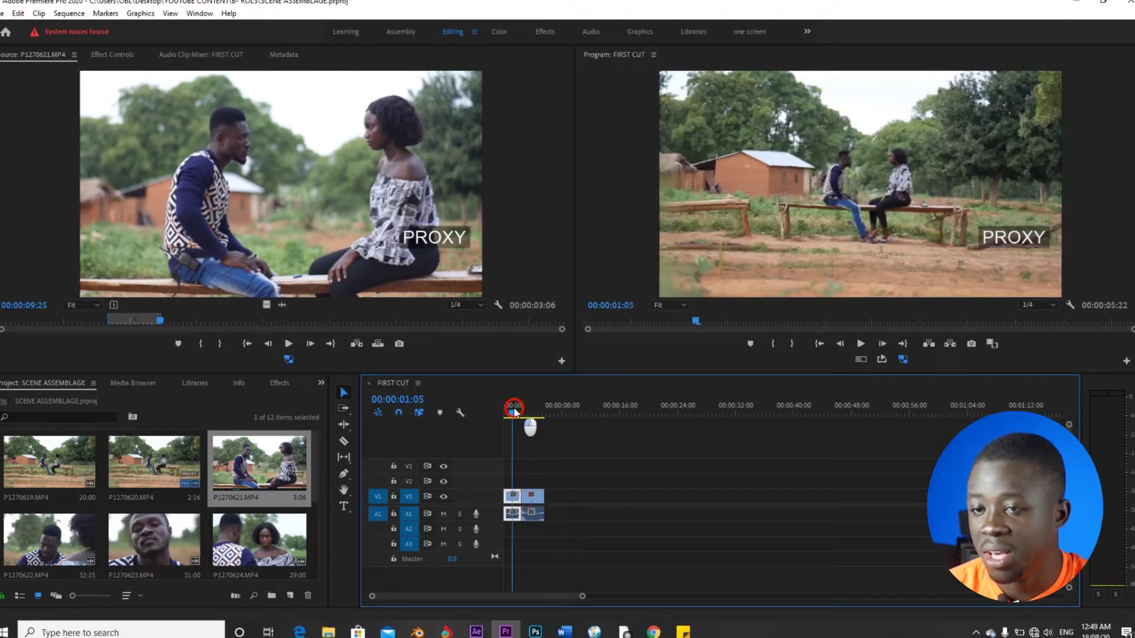
left_click_drag(515, 412, 542, 418)
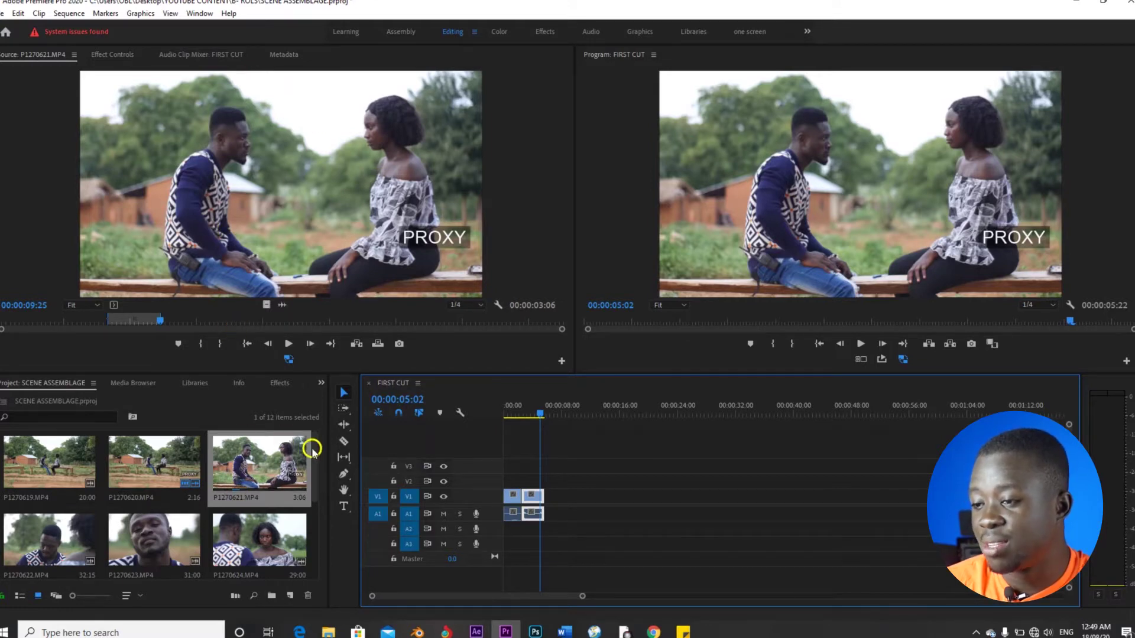
Open over-the-shoulder shot P1270622 of the man as source and mark an in point as he looks at the woman.
scroll(319, 469, "down", 2)
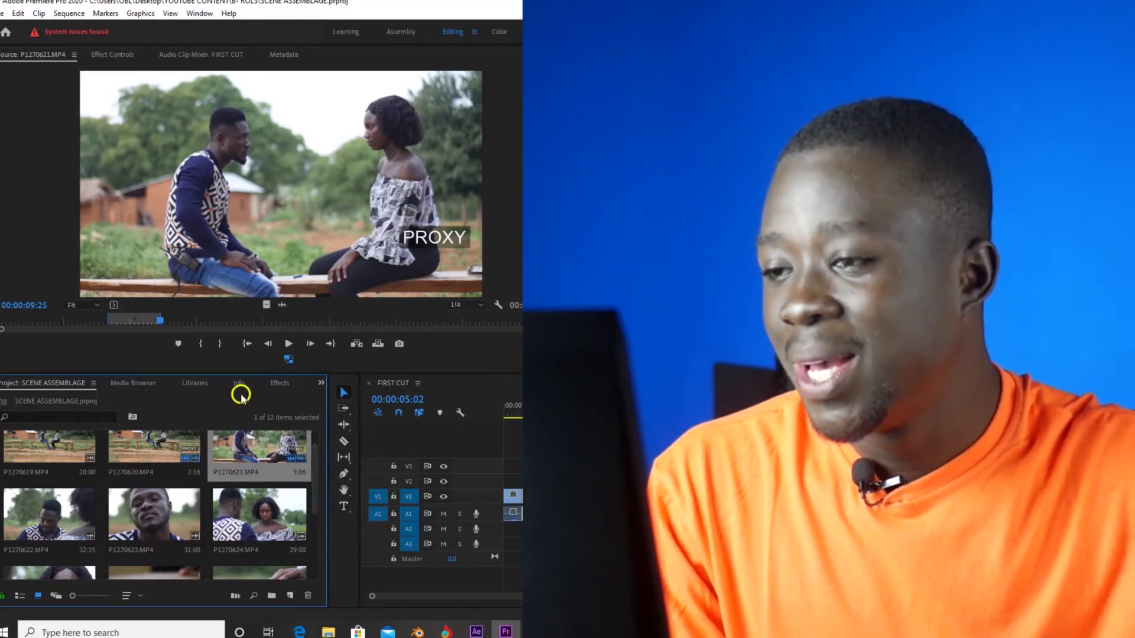
scroll(310, 485, "down", 1)
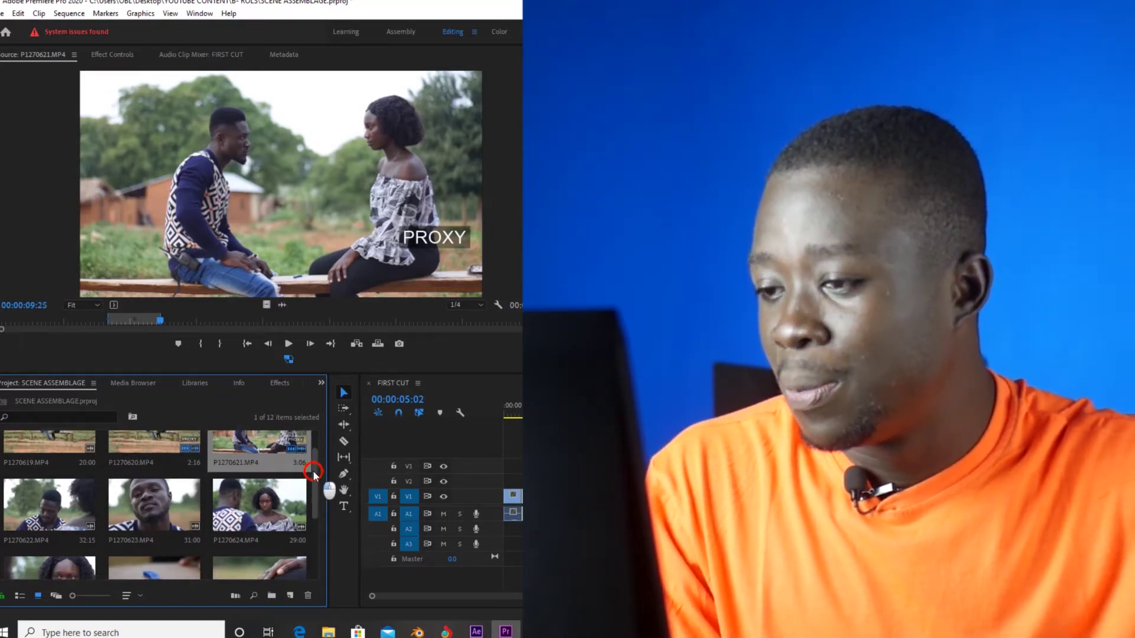
scroll(310, 485, "down", 1)
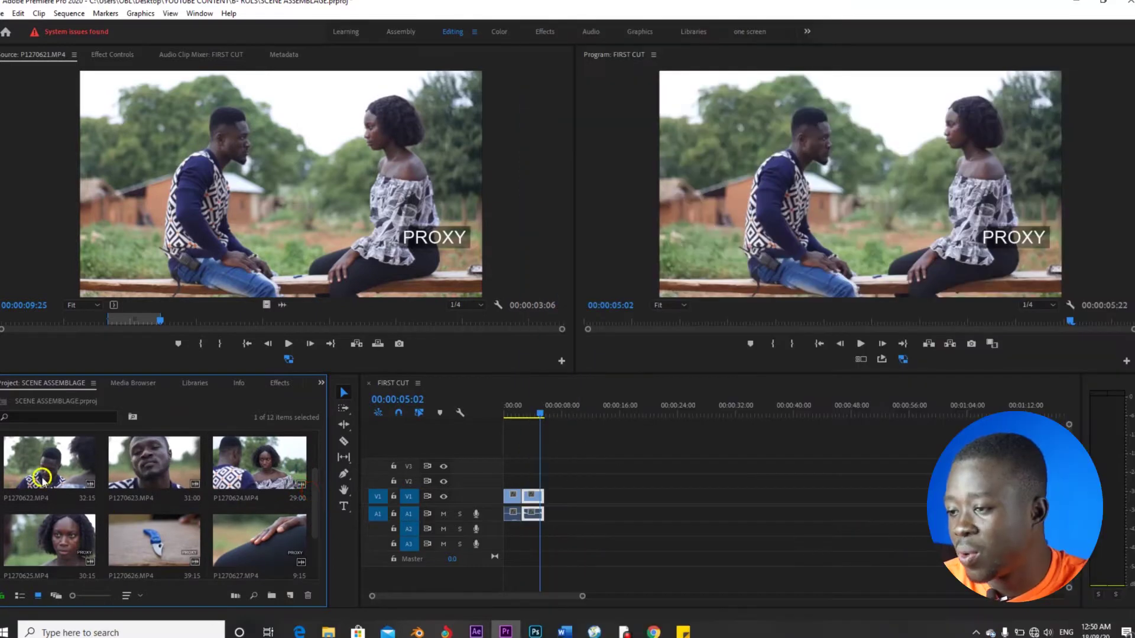
double_click(43, 477)
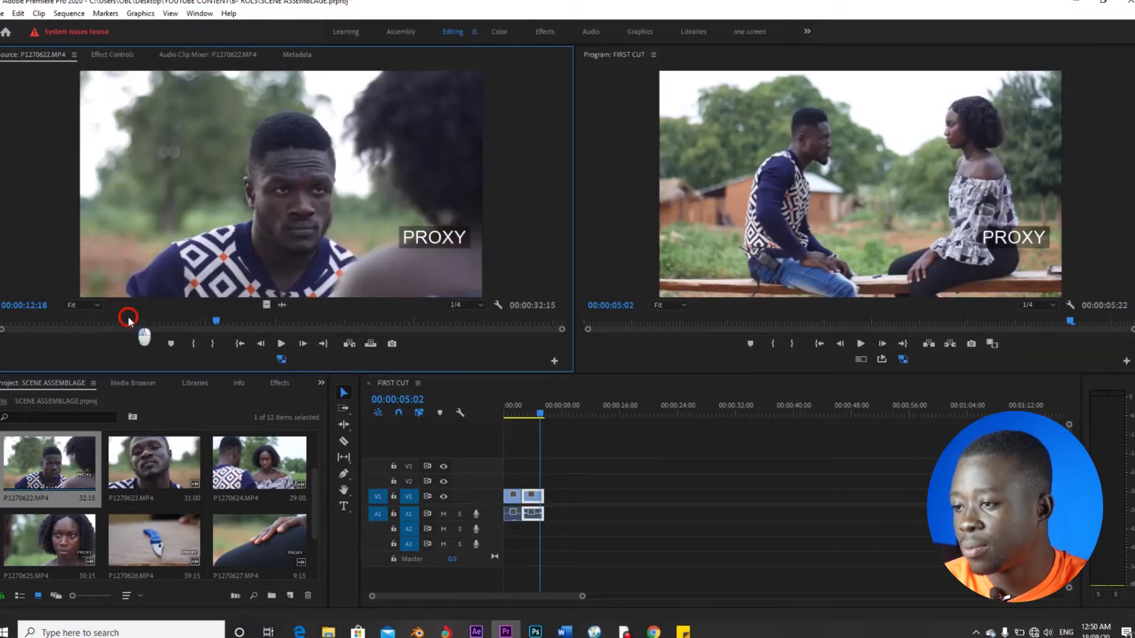
left_click_drag(128, 319, 121, 319)
key("space")
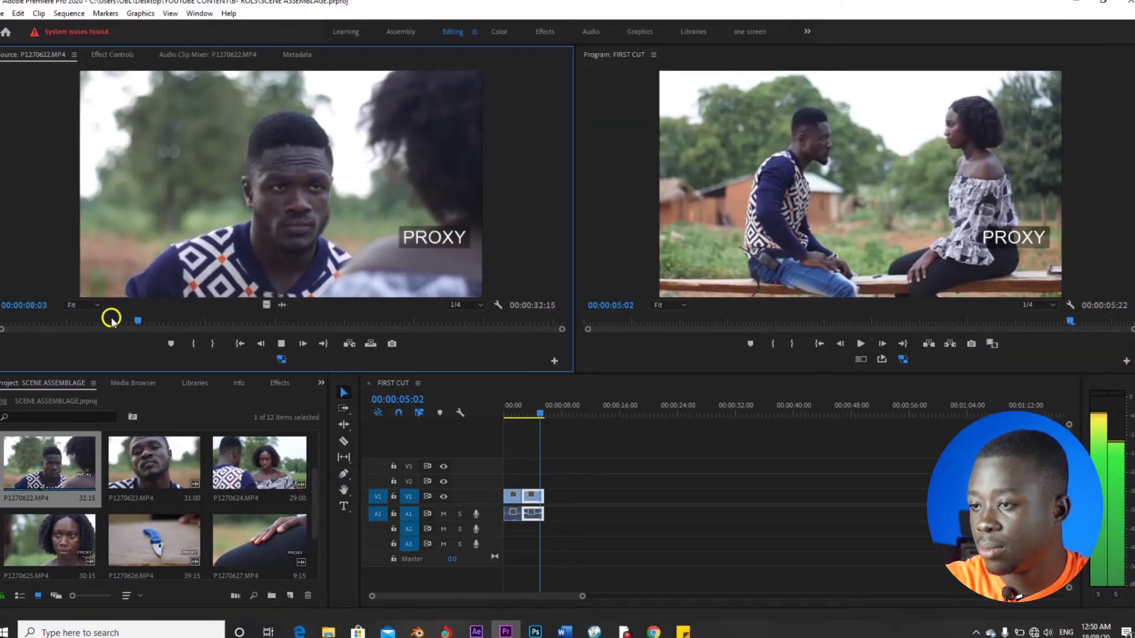
key("i")
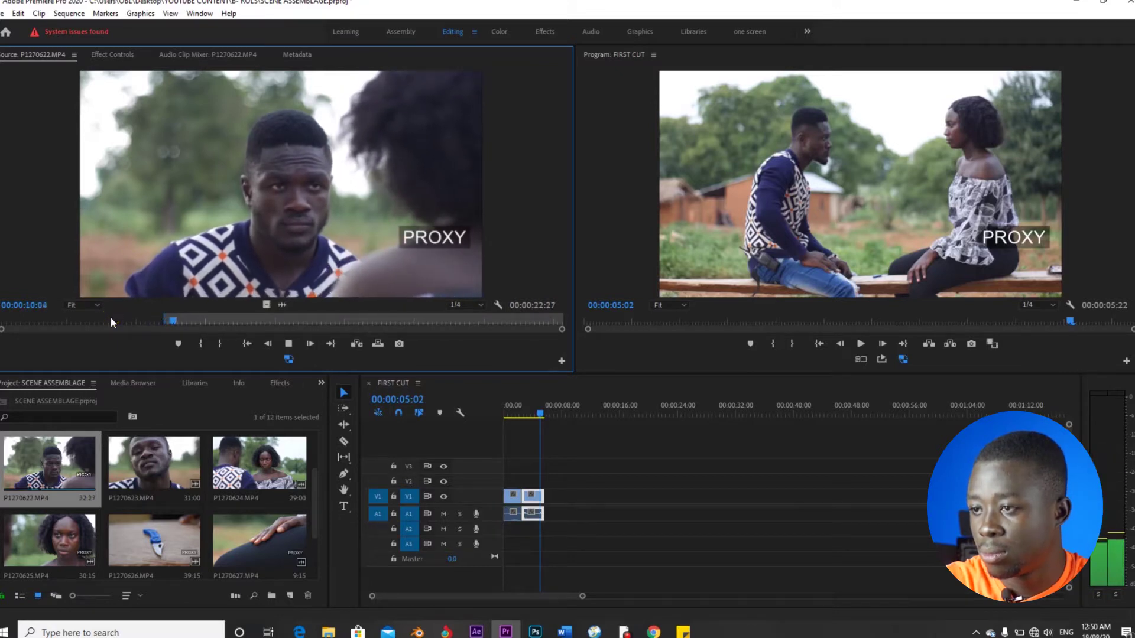
key("space")
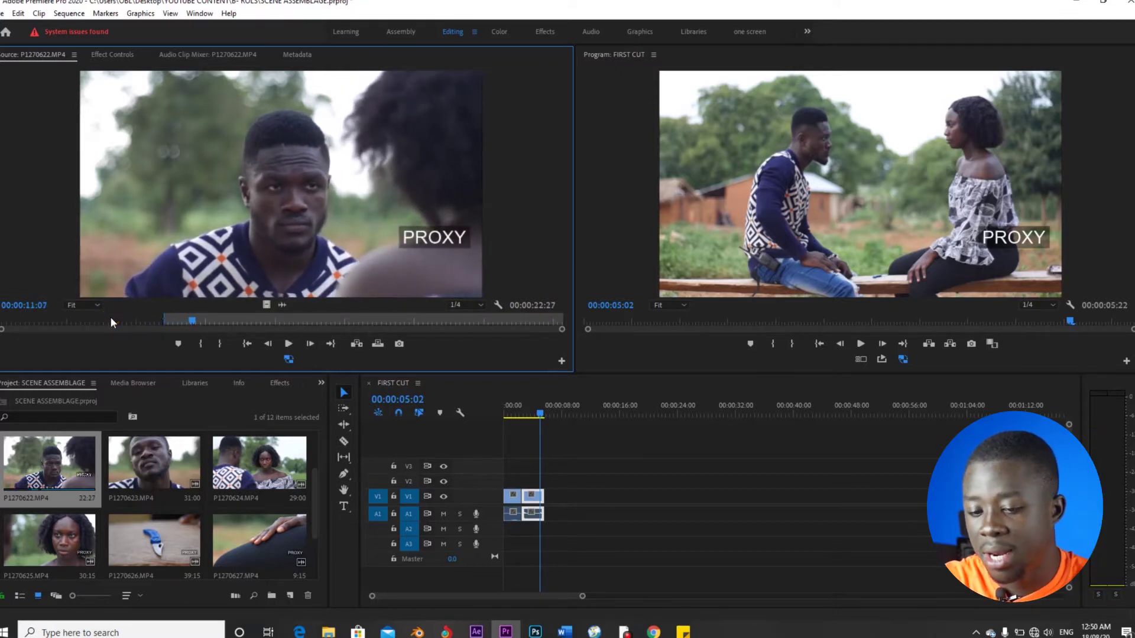
Mark the out point at 00:00:10:24 for a 1:07 range of P1270622 and place it after the two-person shot on V1/A1.
key("Left")
key("Left")
key("Left")
key("Left")
key("Left")
key("Left")
key("Left")
key("Left")
key("Left")
key("Left")
key("Left")
key("Left")
key("Left")
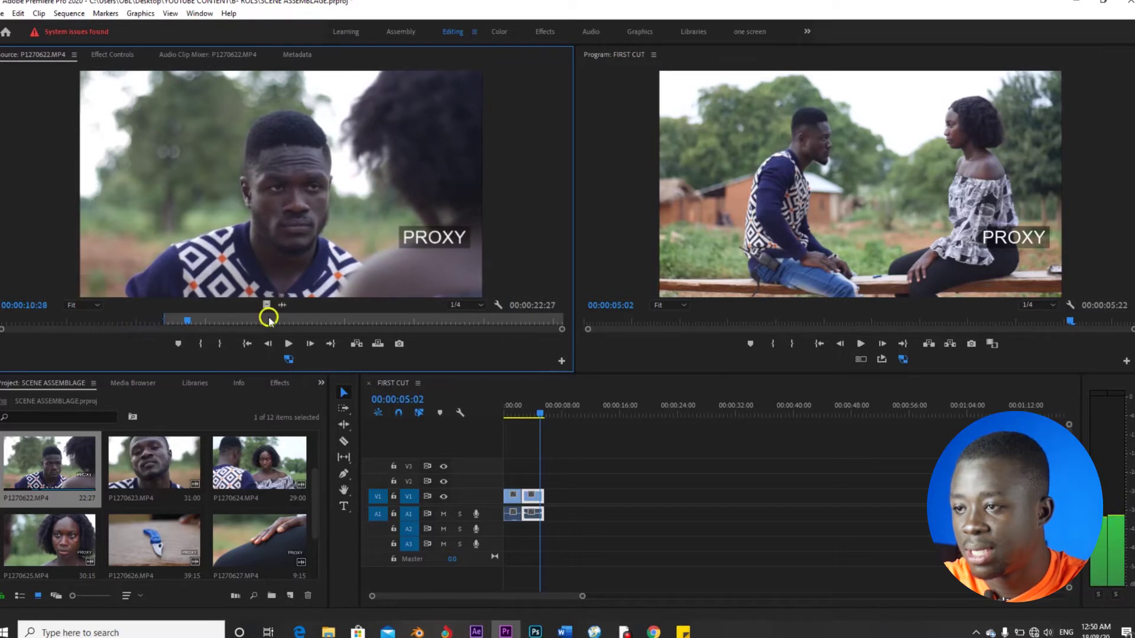
key("o")
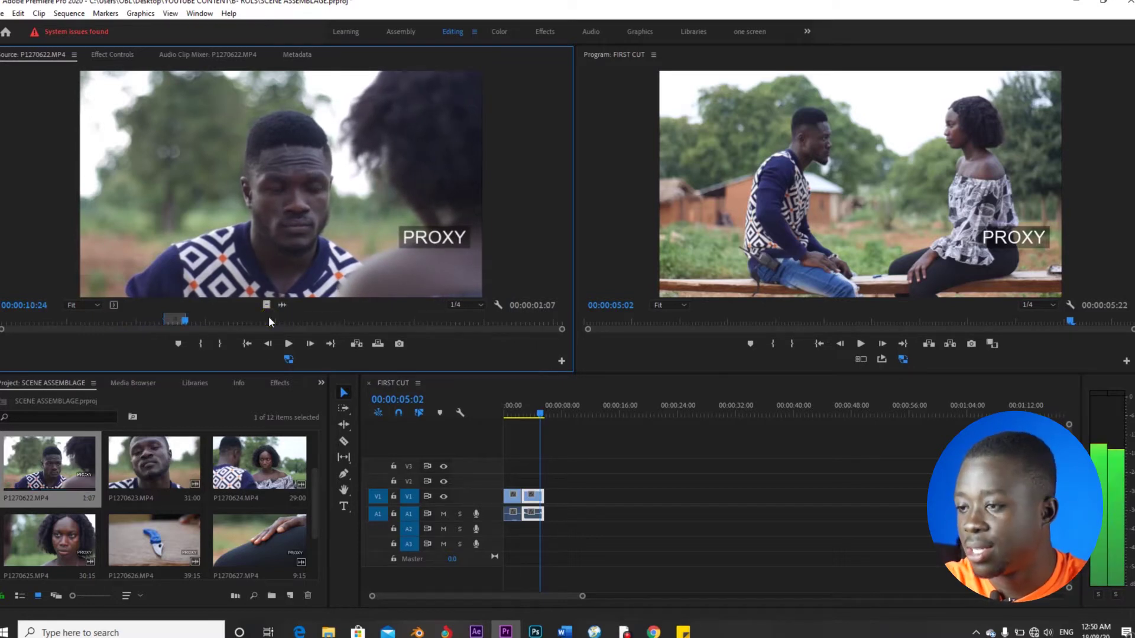
left_click_drag(269, 240, 537, 501)
left_click_drag(539, 414, 555, 415)
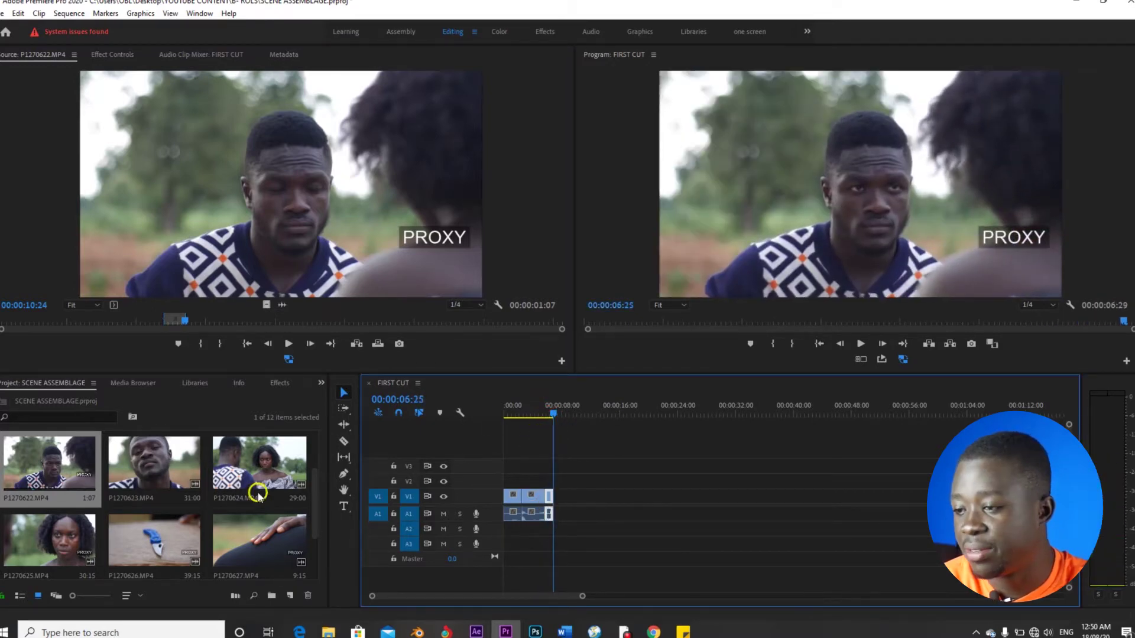
Mark a 3:01 range of over-the-shoulder shot P1270624 ending at 00:00:09:09 and place it after P1270622 on V1/A1.
double_click(264, 461)
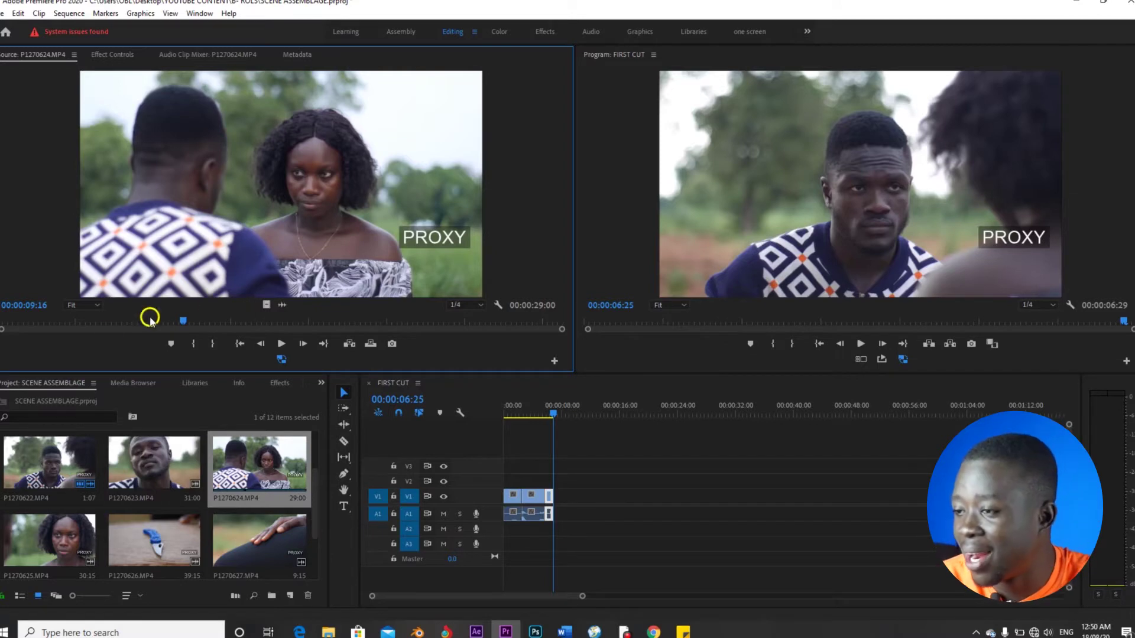
left_click(117, 325)
left_click_drag(119, 324, 108, 324)
key("space")
key("i")
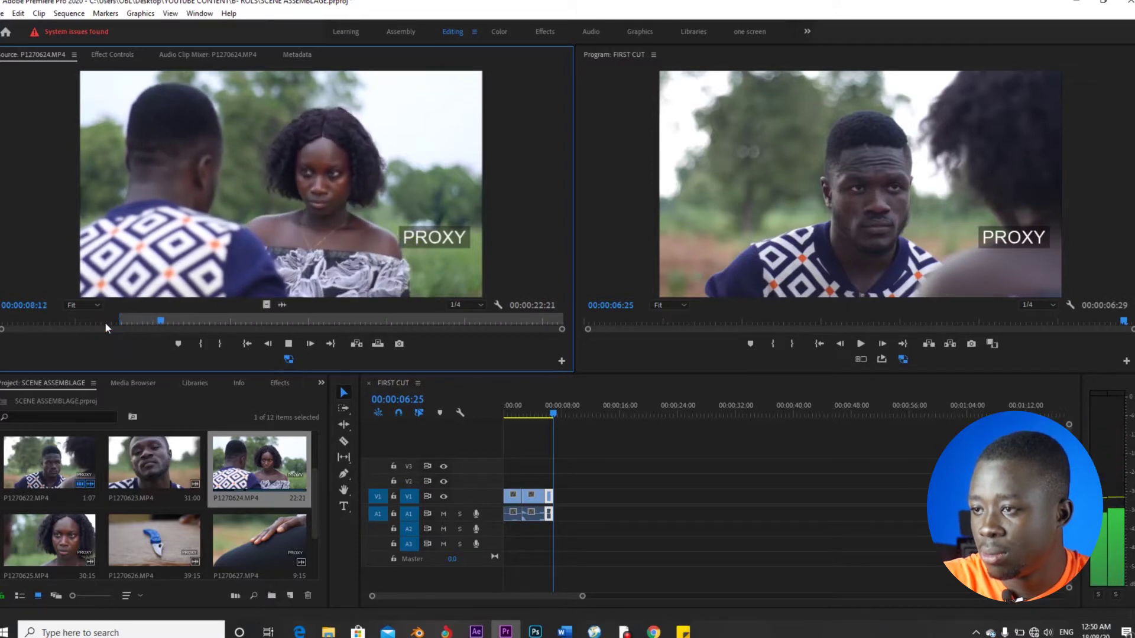
key("space")
key("o")
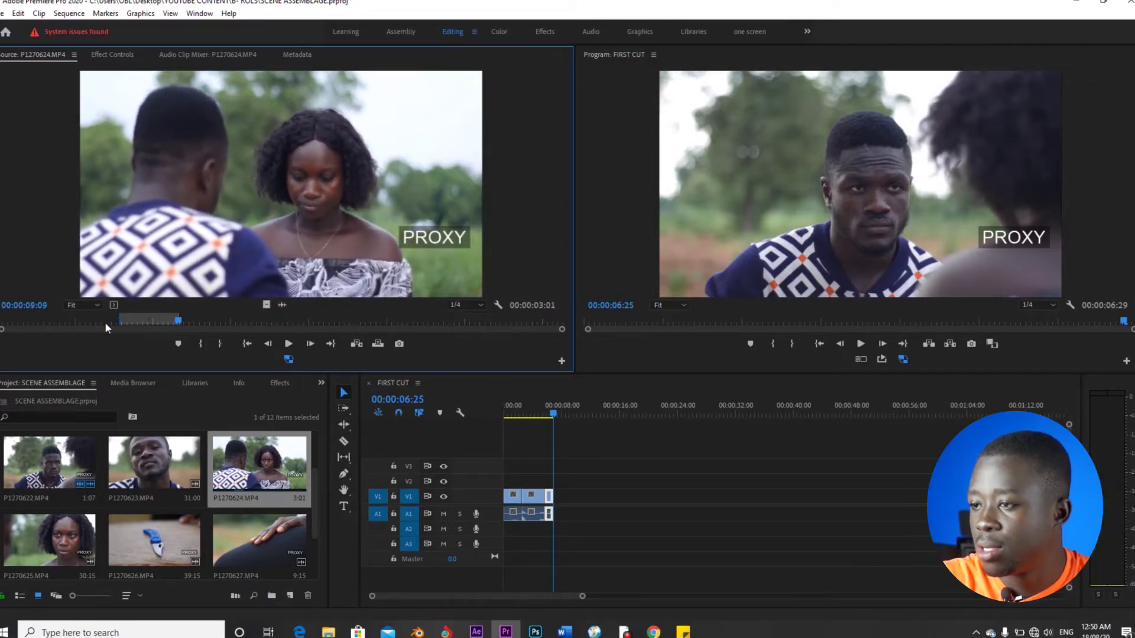
left_click_drag(236, 242, 559, 501)
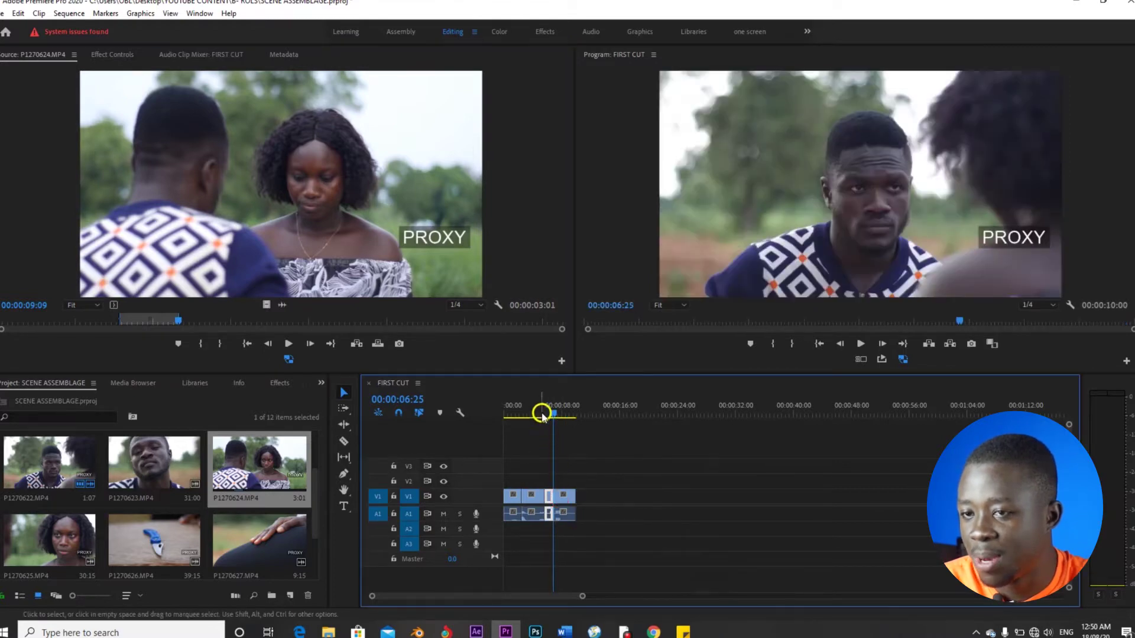
Open close-up P1270623 and over-the-shoulder shot P1270622 in turn as source and scrub P1270622 to compare the man's framing.
scroll(315, 478, "down", 1)
left_click(151, 458)
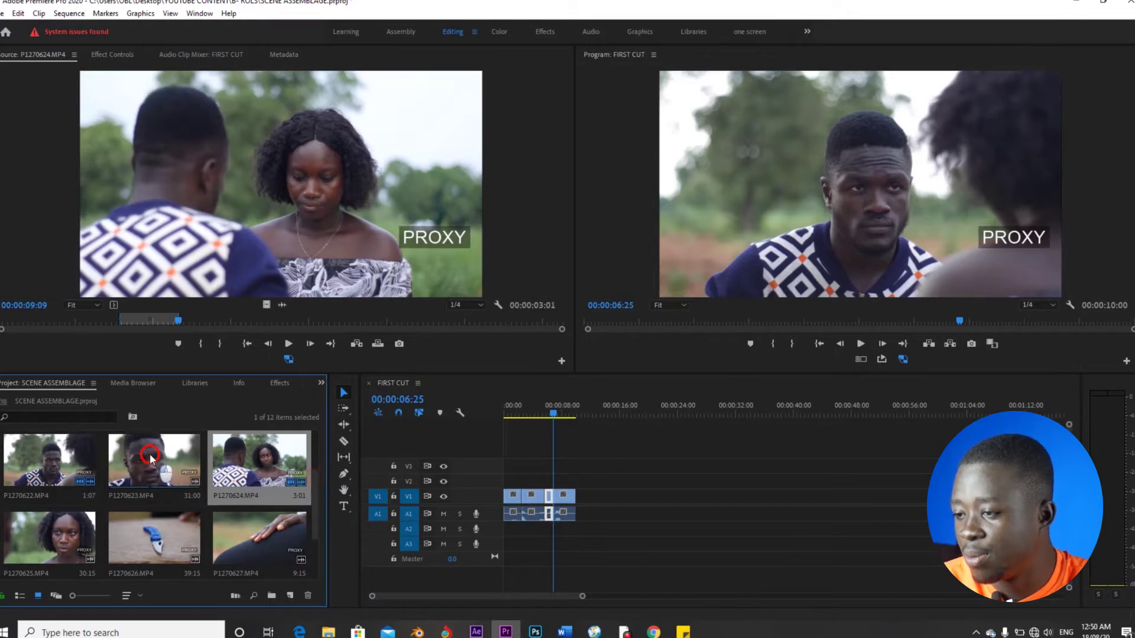
double_click(151, 458)
double_click(59, 458)
left_click_drag(216, 321, 199, 324)
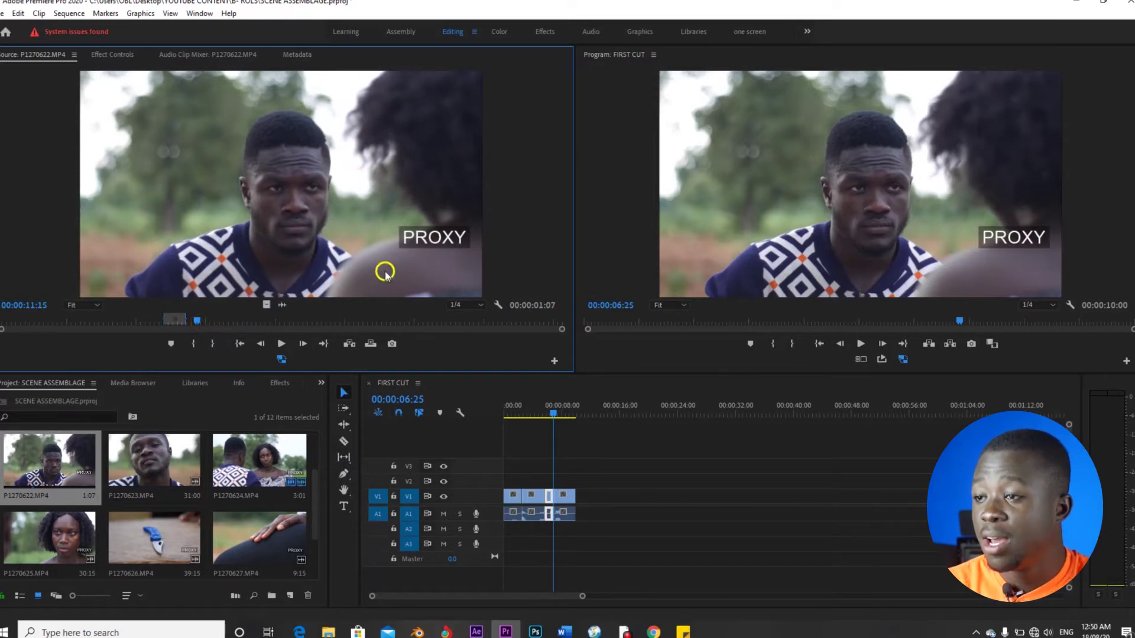
Open the man's close-up P1270623 as source and mark a 2:28 in-to-out range ending at 00:00:16:15.
double_click(144, 465)
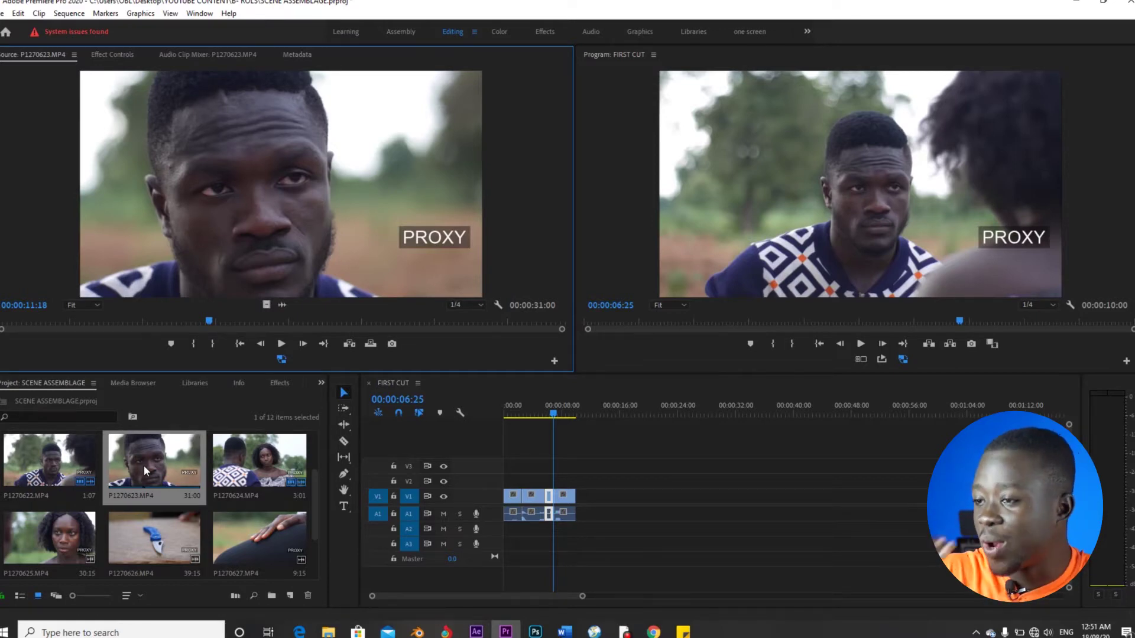
left_click(121, 320)
left_click_drag(122, 317, 246, 321)
key("i")
key("o")
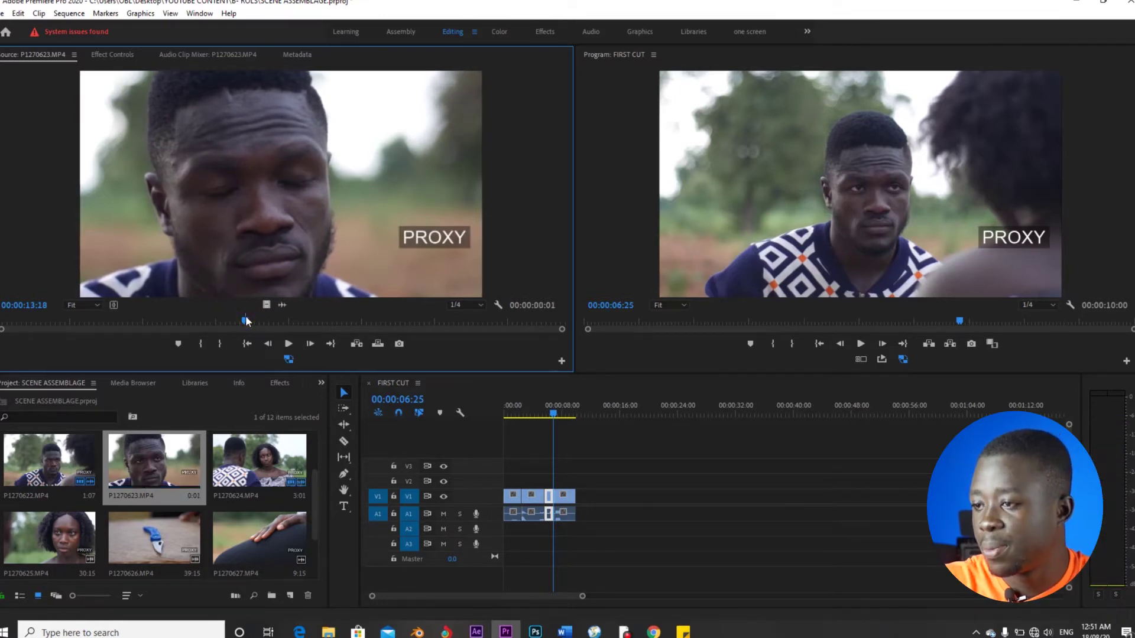
key("space")
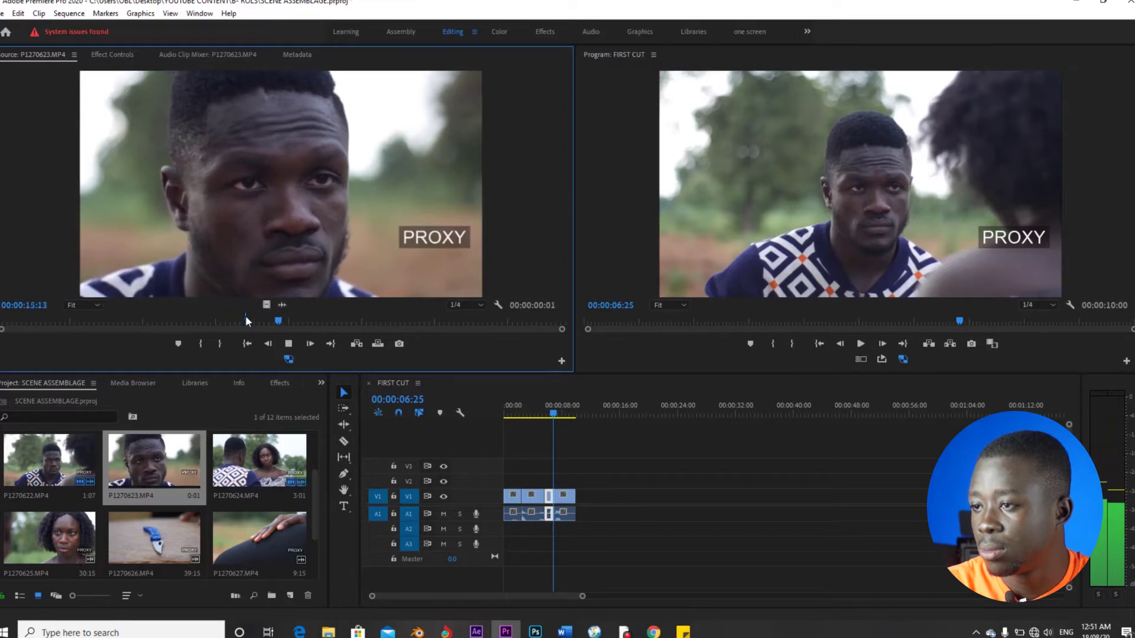
key("space")
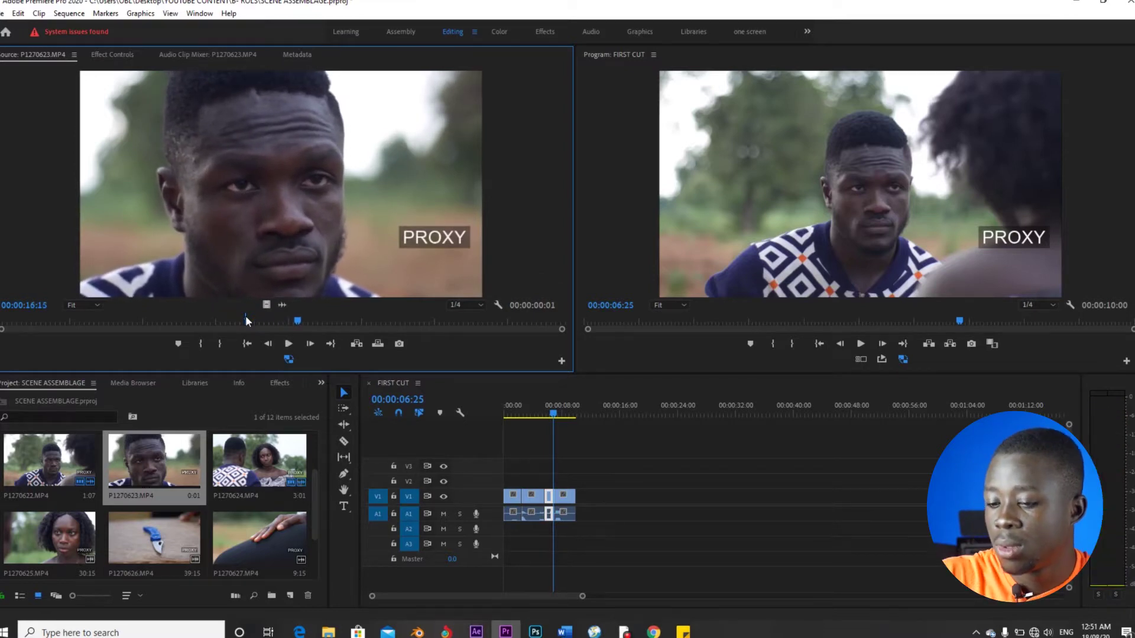
key("o")
Place the marked P1270623 range after P1270624 on V1/A1, scrub to the sequence's end and save the project.
left_click_drag(278, 245, 576, 497)
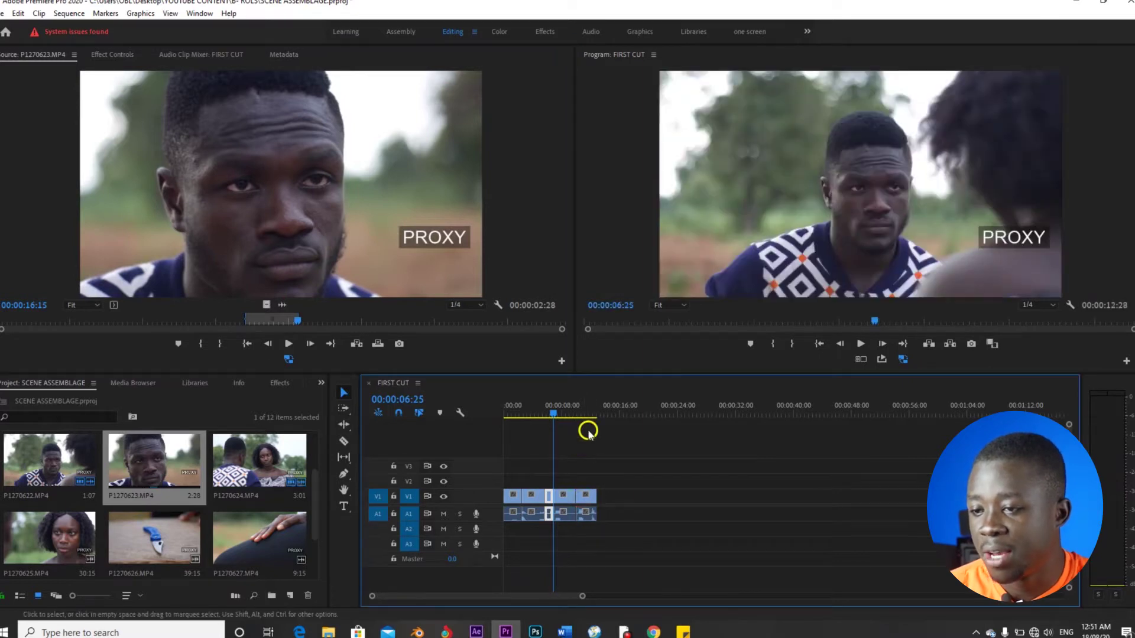
left_click_drag(563, 409, 597, 417)
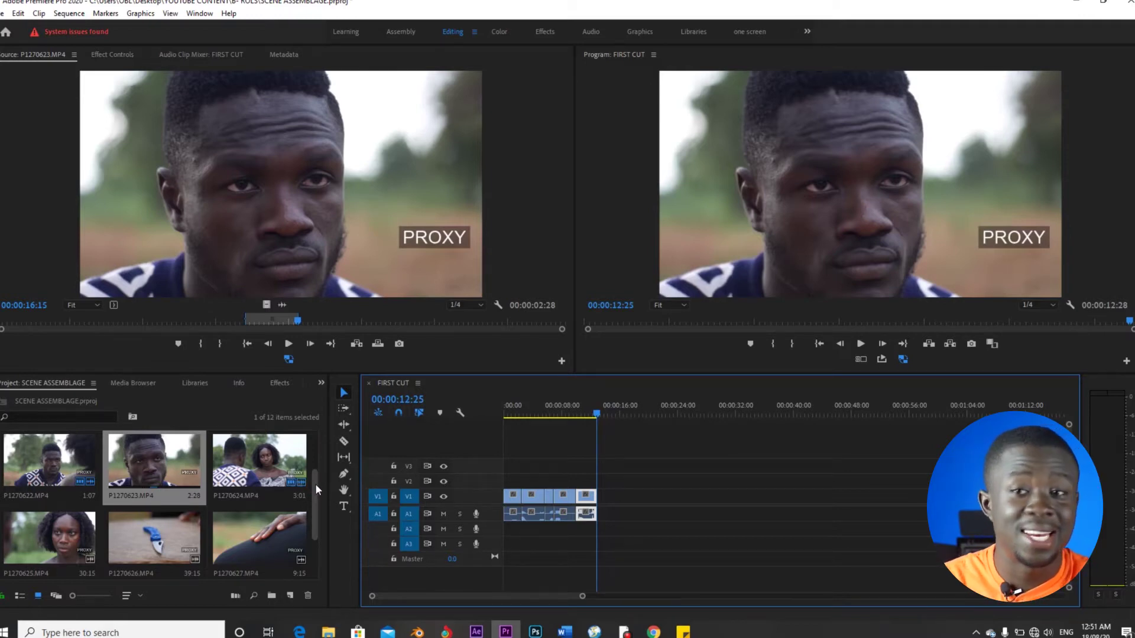
key("ctrl+s")
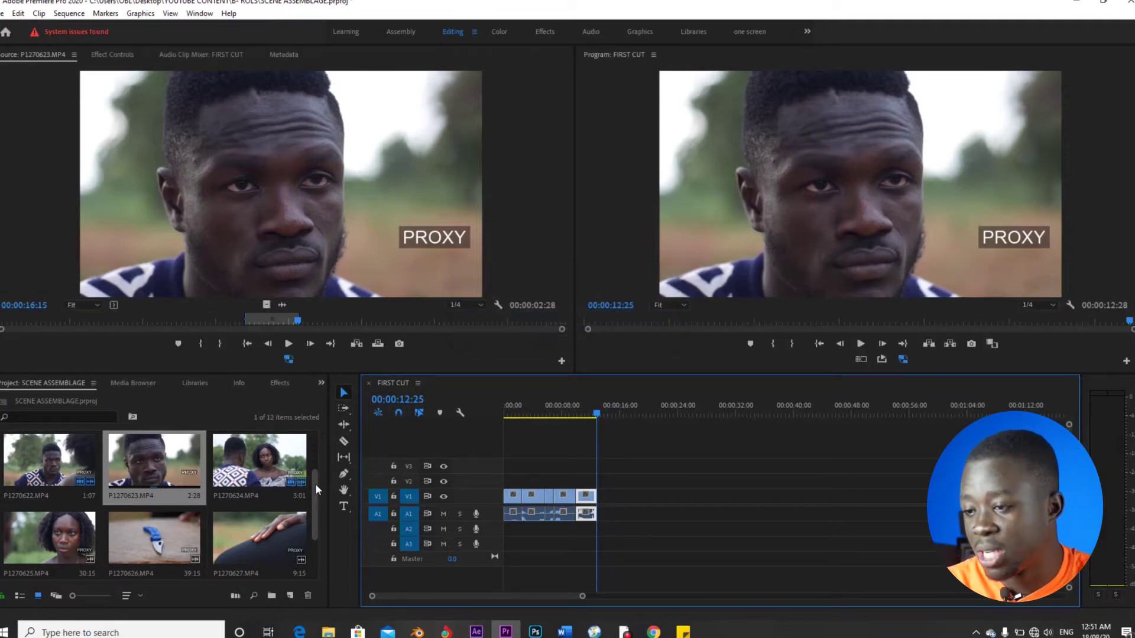
Open P1270628, the close-up of the hand on the jeans, as source and mark a 2:01 in-to-out range.
left_click_drag(317, 487, 311, 542)
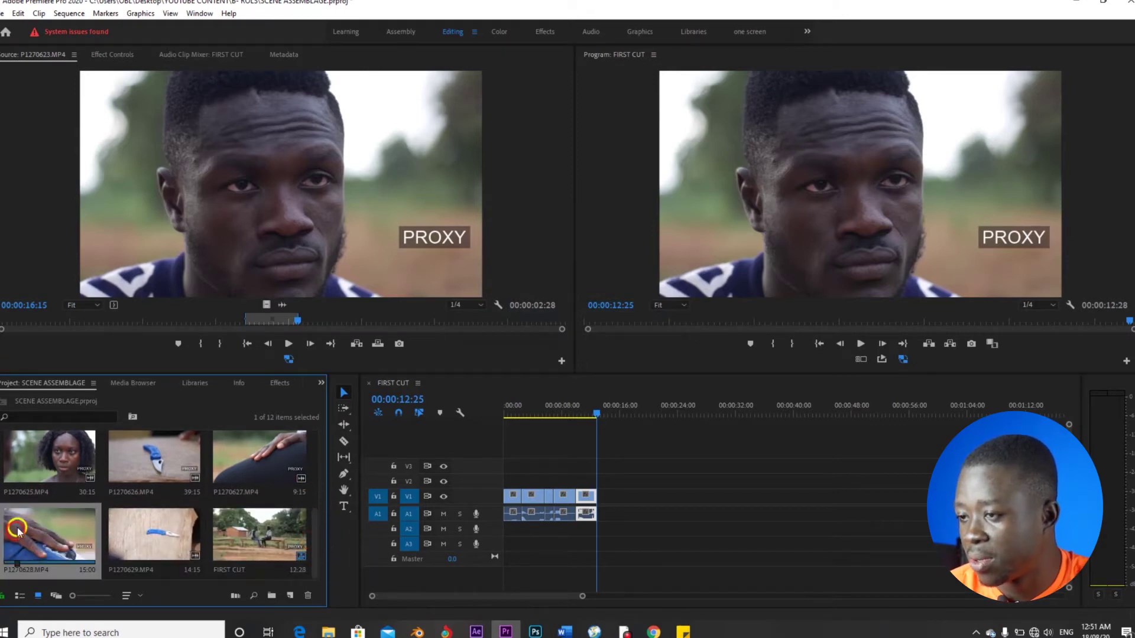
double_click(35, 552)
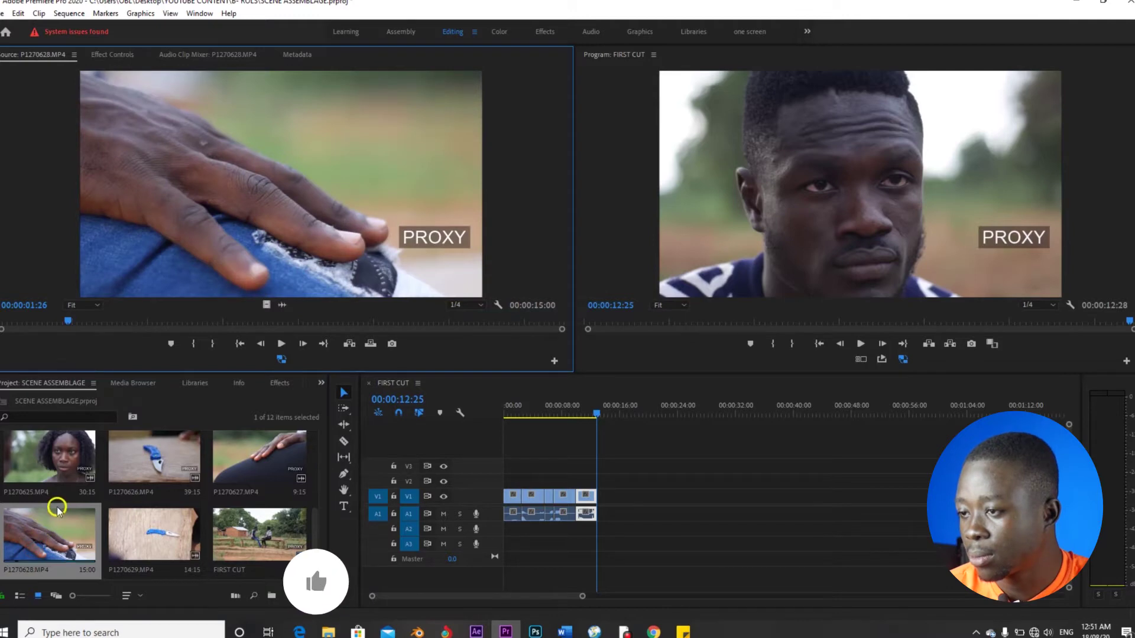
left_click_drag(75, 321, 185, 319)
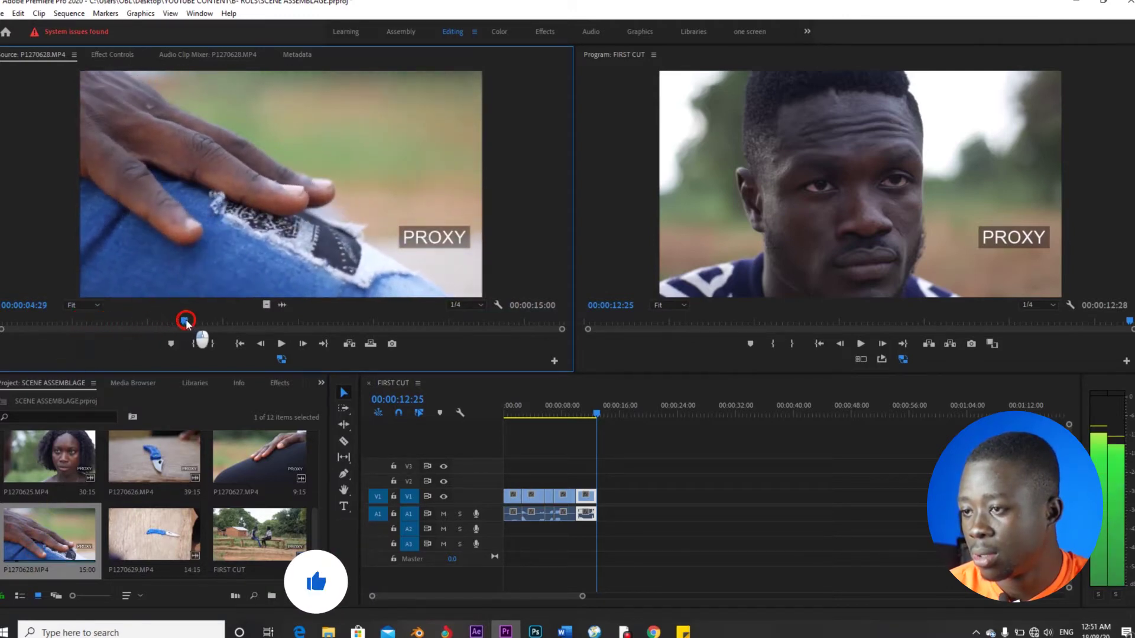
key("space")
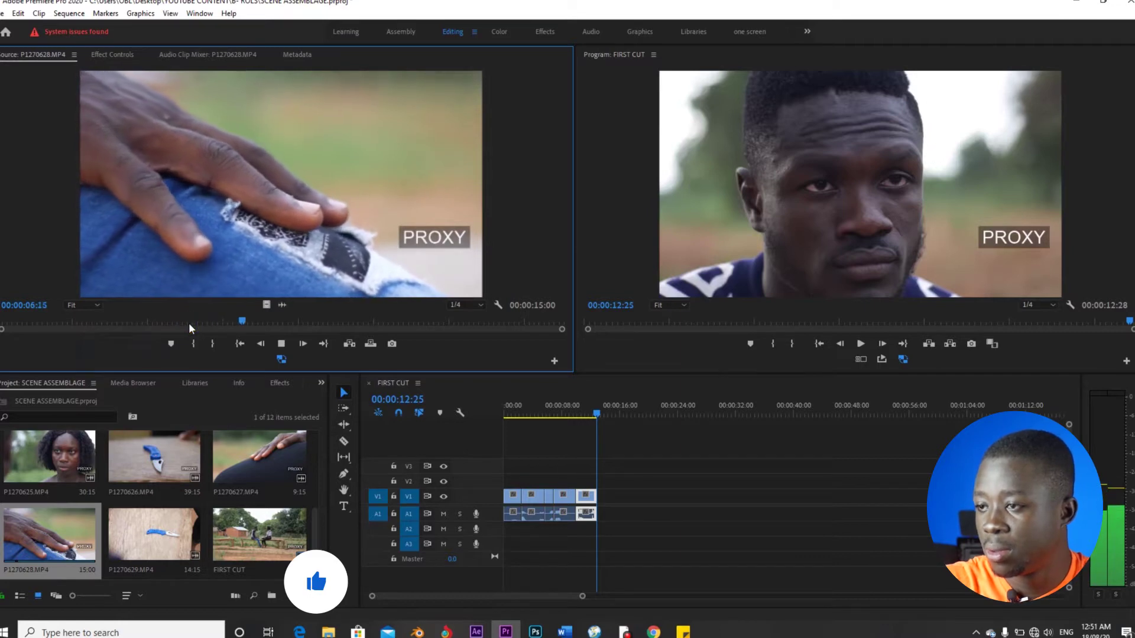
key("i")
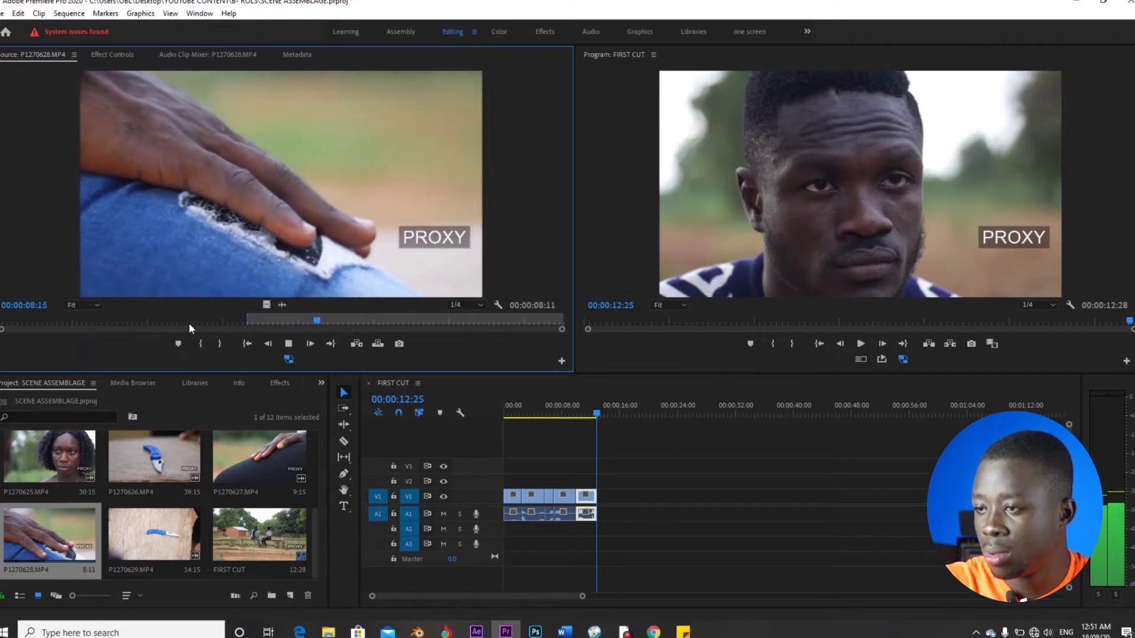
key("space")
key("o")
Place the marked P1270628 range after the man's close-up on V1/A1 and open the woman's close-up P1270625 as source.
left_click_drag(305, 169, 604, 477)
left_click_drag(599, 408, 612, 412)
double_click(50, 456)
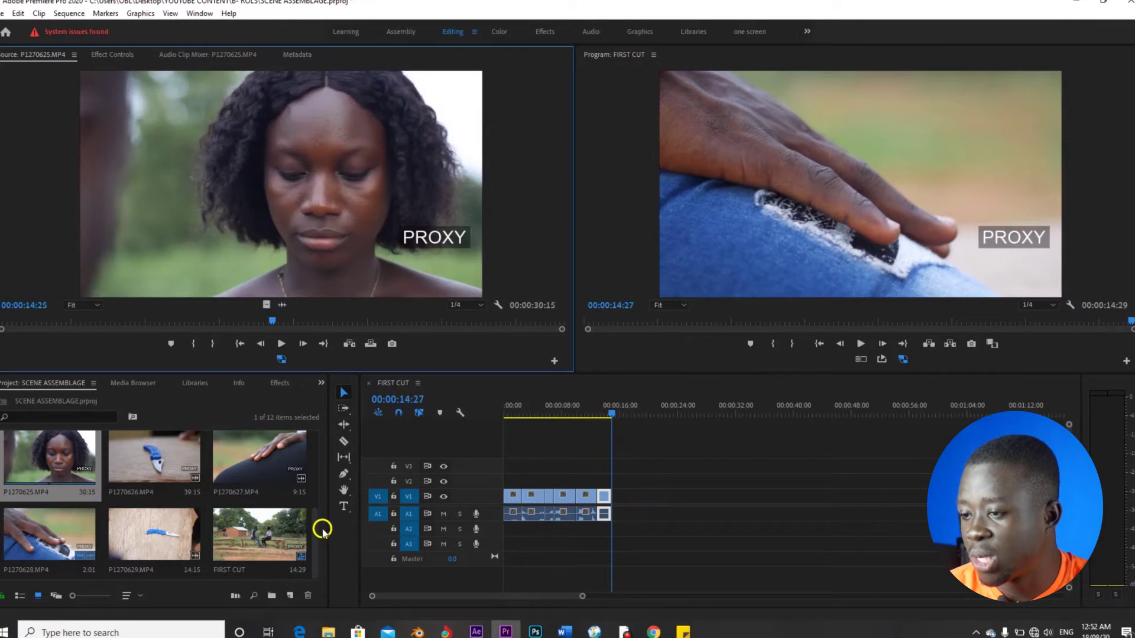
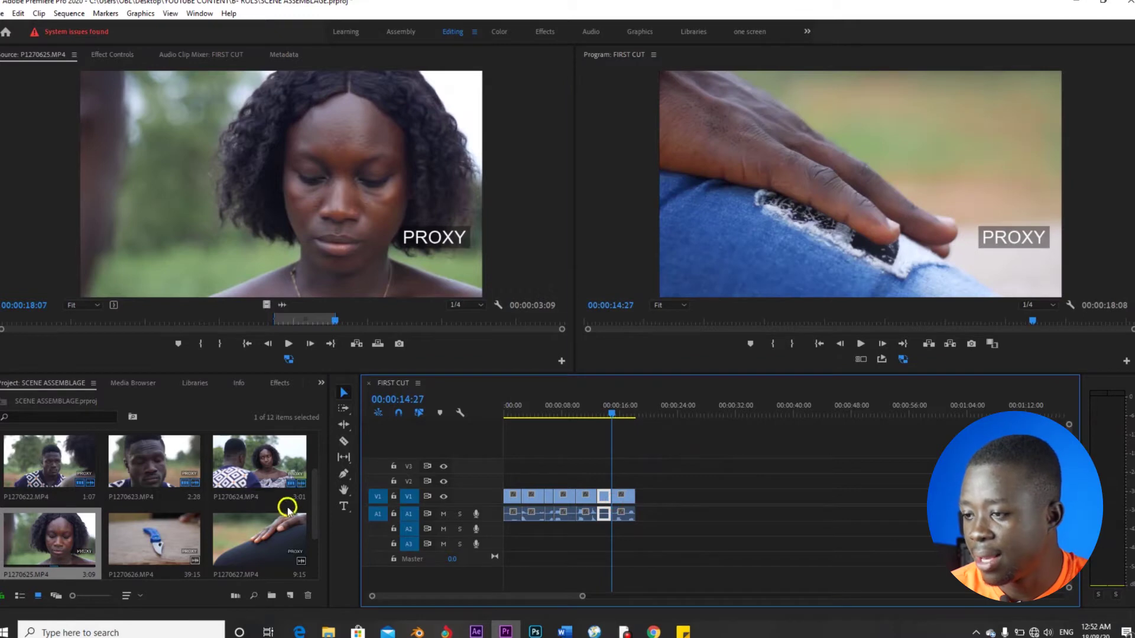
Open knife shot P1270626 as source and mark a 2:15 in-to-out range ending at 00:00:19:14.
left_click_drag(317, 500, 313, 515)
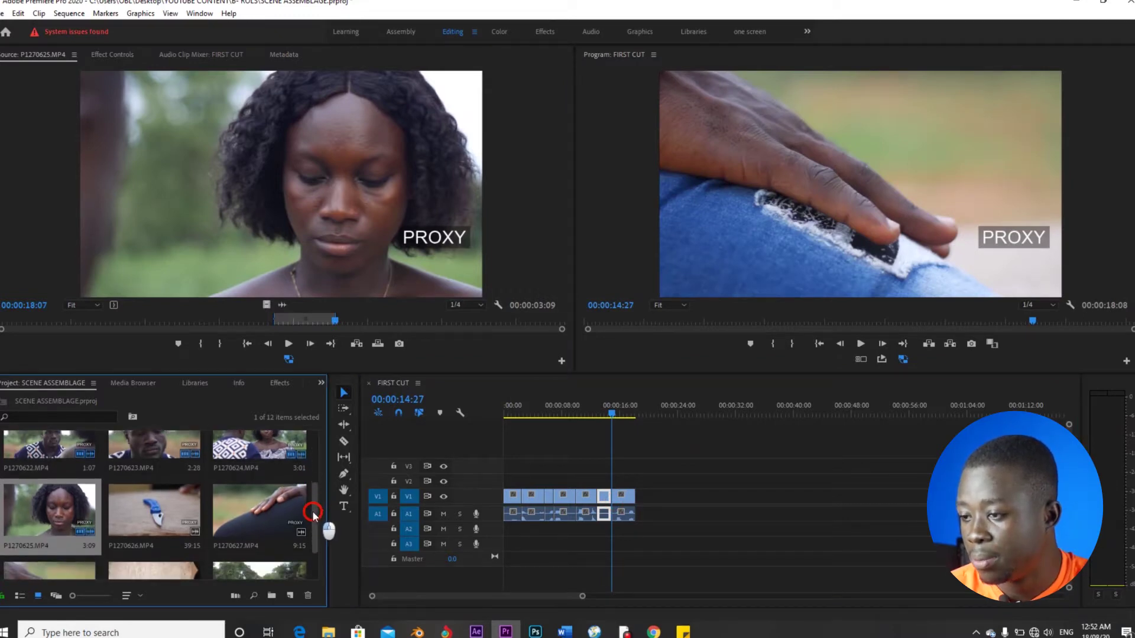
double_click(155, 509)
left_click_drag(195, 322, 203, 357)
left_click(239, 346)
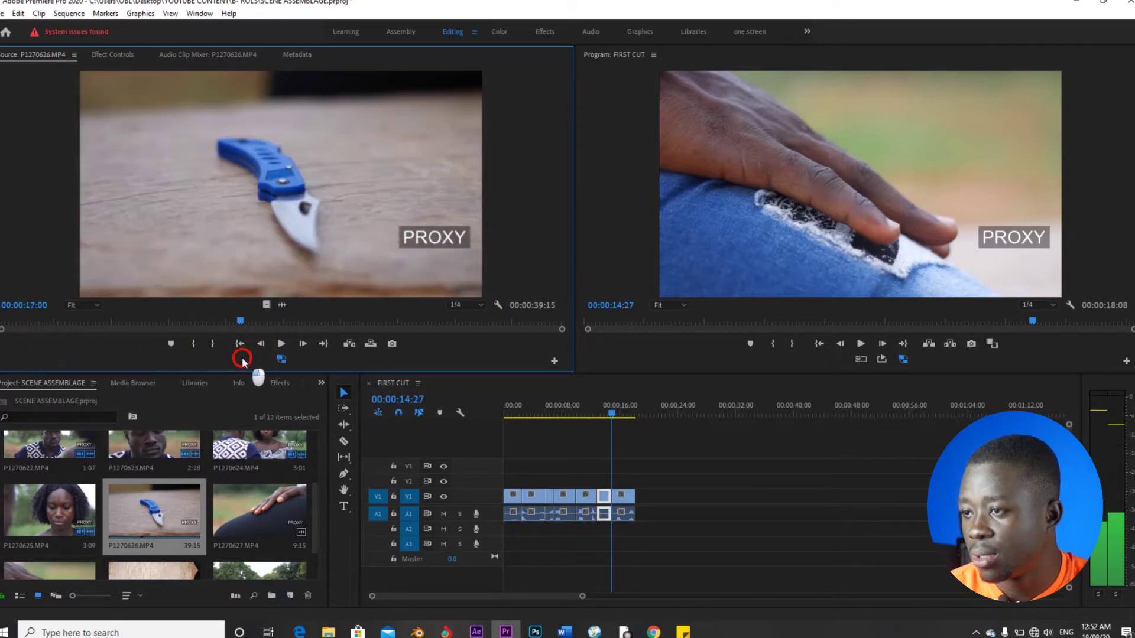
left_click(215, 343)
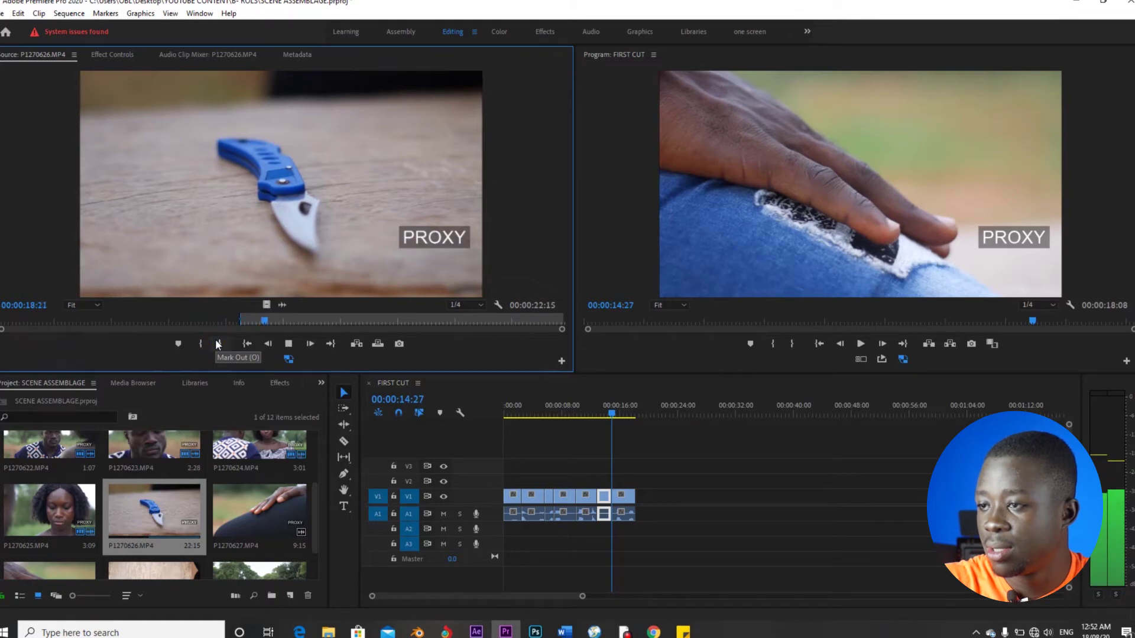
left_click(216, 344)
Place the marked P1270626 range at the end of the sequence on V1/A1 and trim its end to 00:00:20:04.
left_click_drag(234, 215, 644, 512)
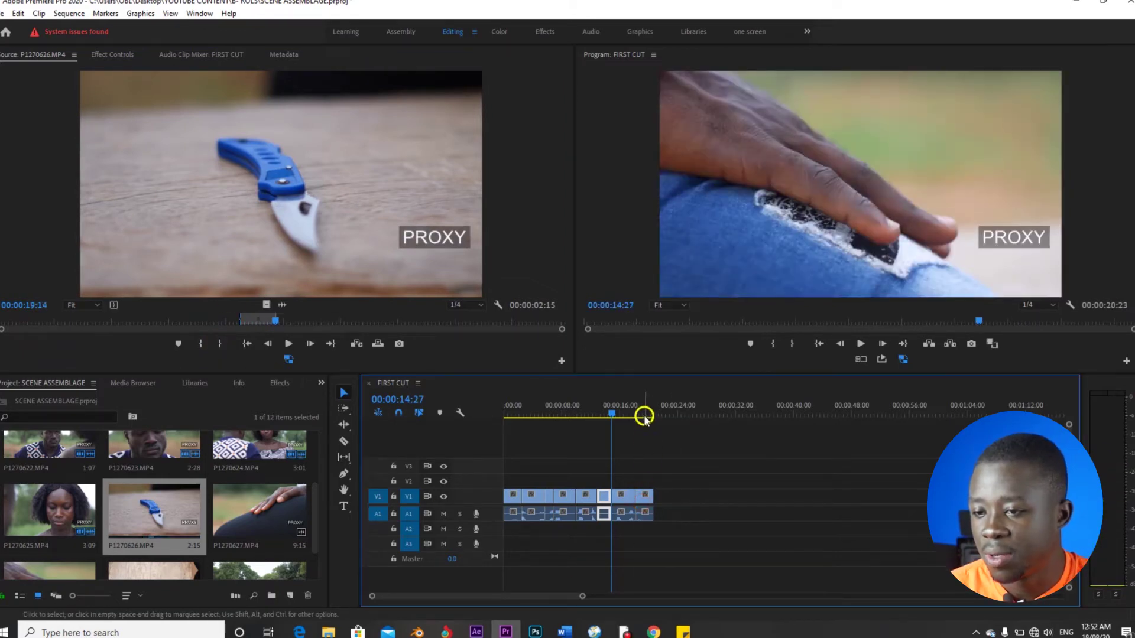
left_click(646, 413)
left_click_drag(647, 417, 649, 414)
left_click_drag(654, 496, 650, 498)
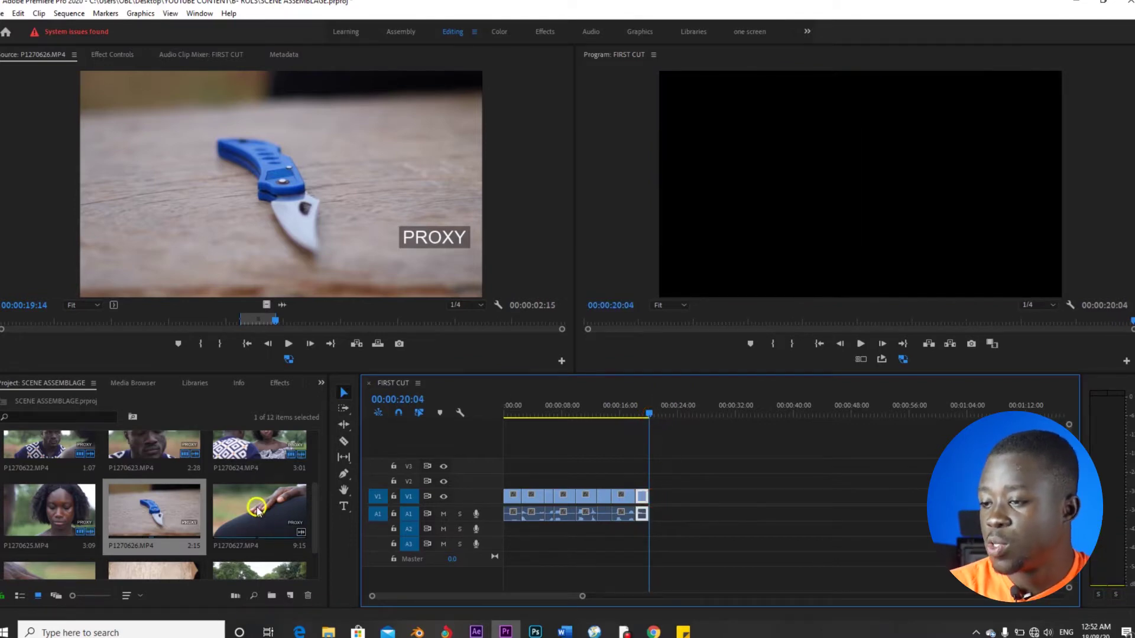
Mark hand close-up P1270627 from 00:00:04:13 to 00:00:06:08 and place the range at the end of FIRST CUT on V1/A1.
left_click(645, 413)
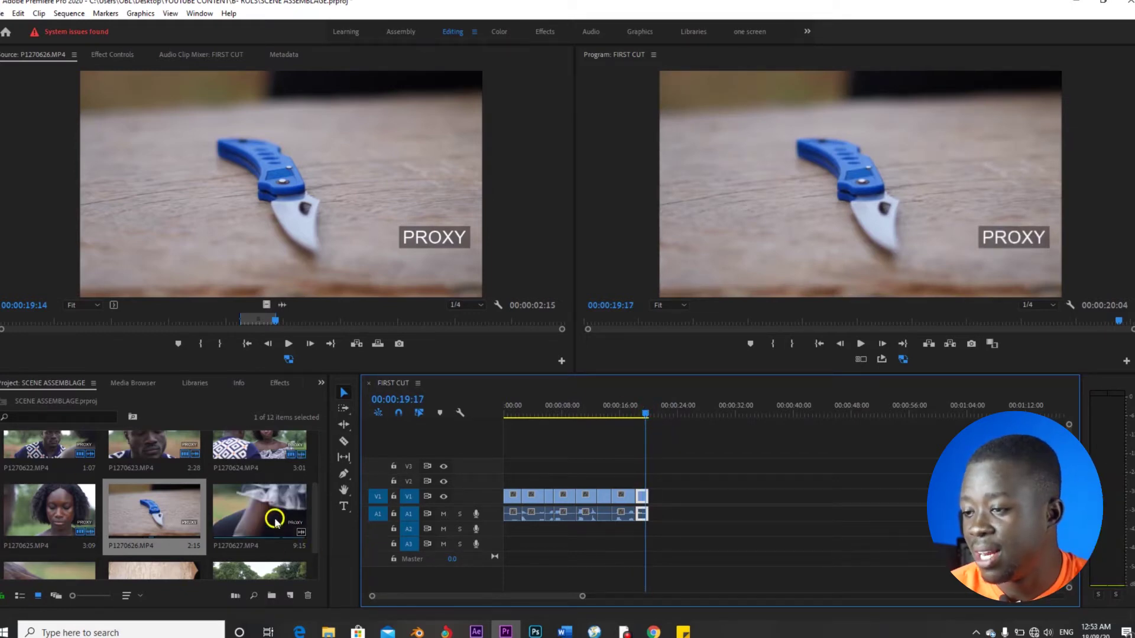
double_click(242, 507)
left_click_drag(182, 322, 259, 319)
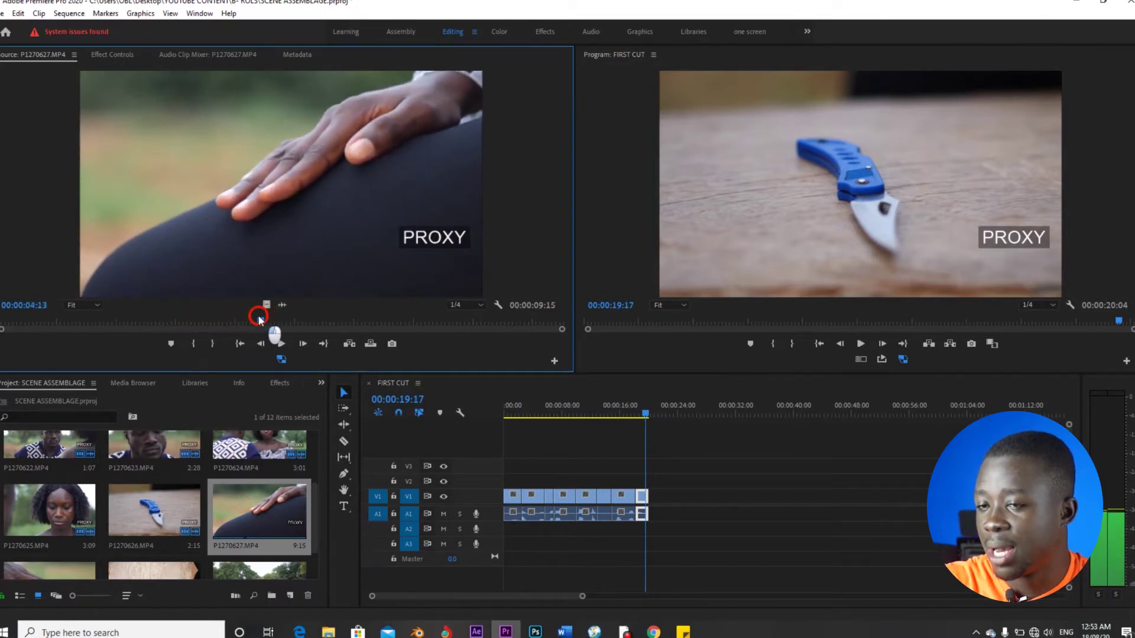
key("i")
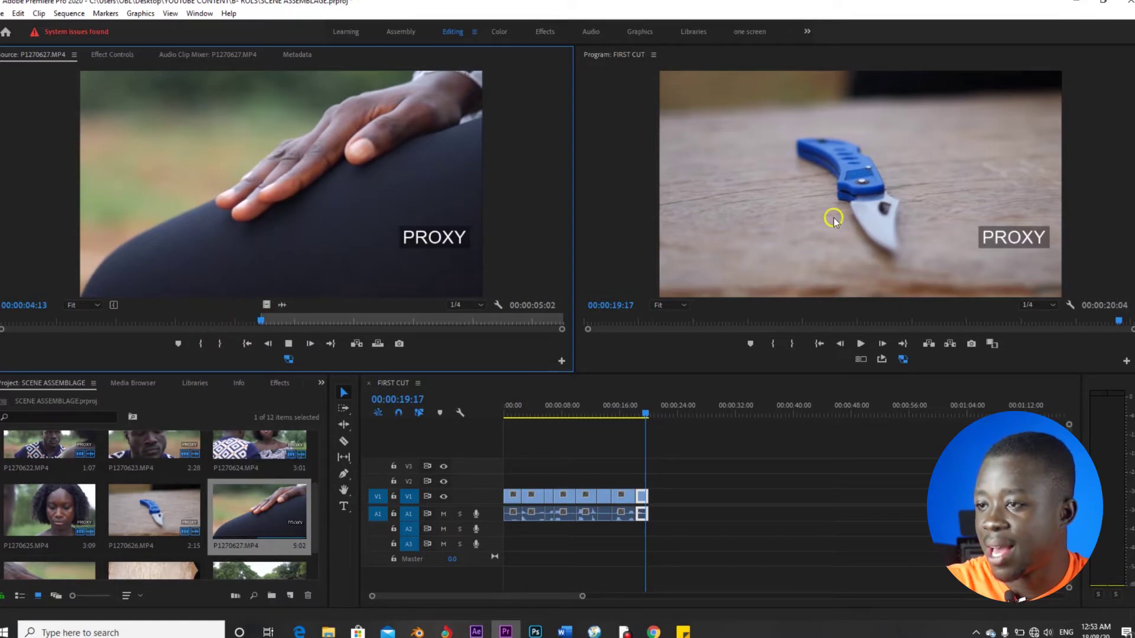
key("space")
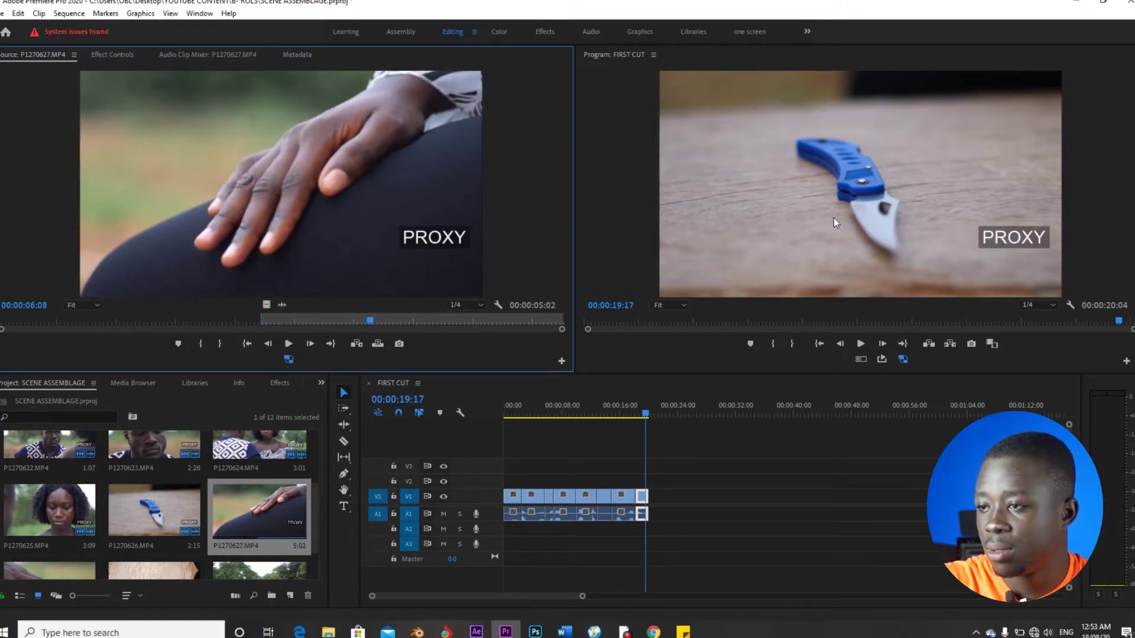
key("o")
left_click_drag(647, 497, 665, 498)
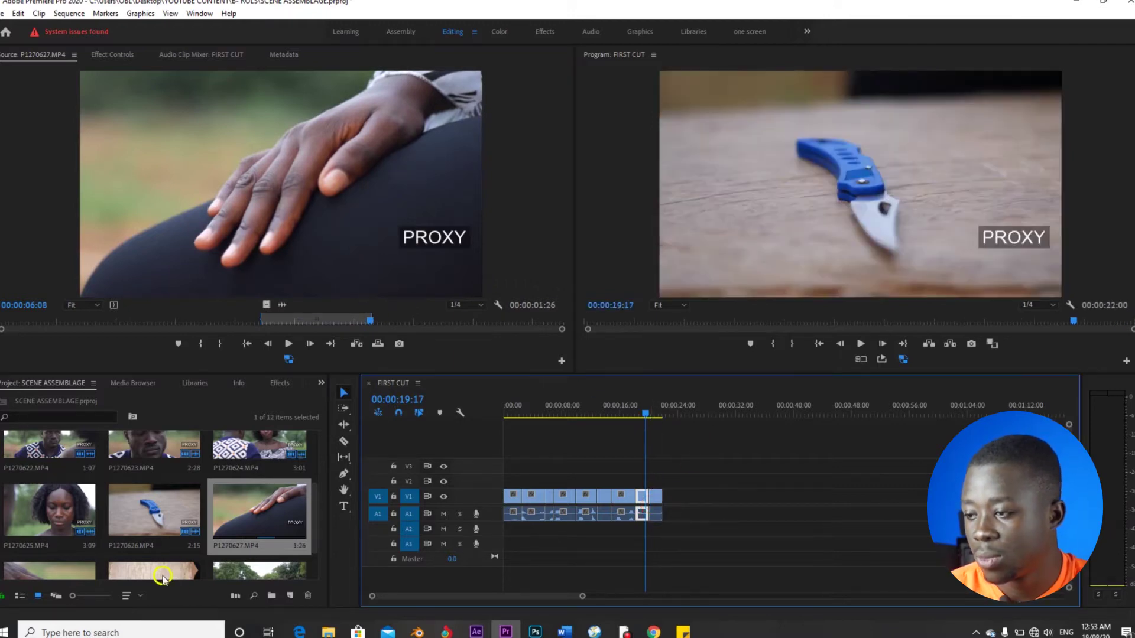
Place the 00:00:23:18 to 00:00:26:04 range of the woman's close-up P1270625 at the end of V1/A1 and save the project.
double_click(37, 505)
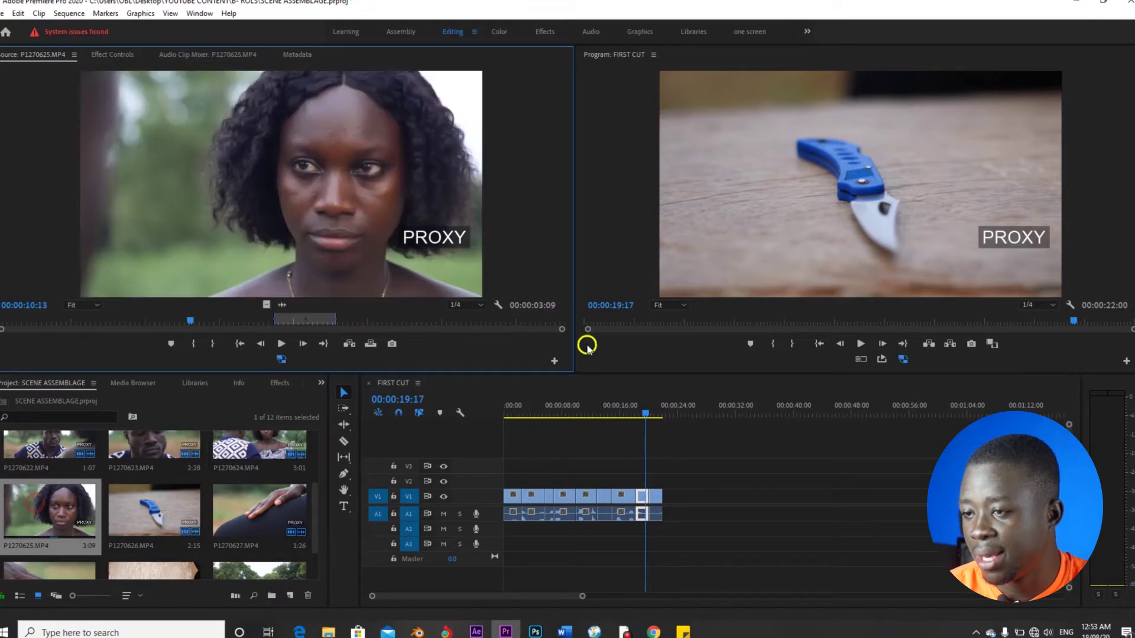
left_click(392, 320)
left_click_drag(393, 319, 435, 326)
key("i")
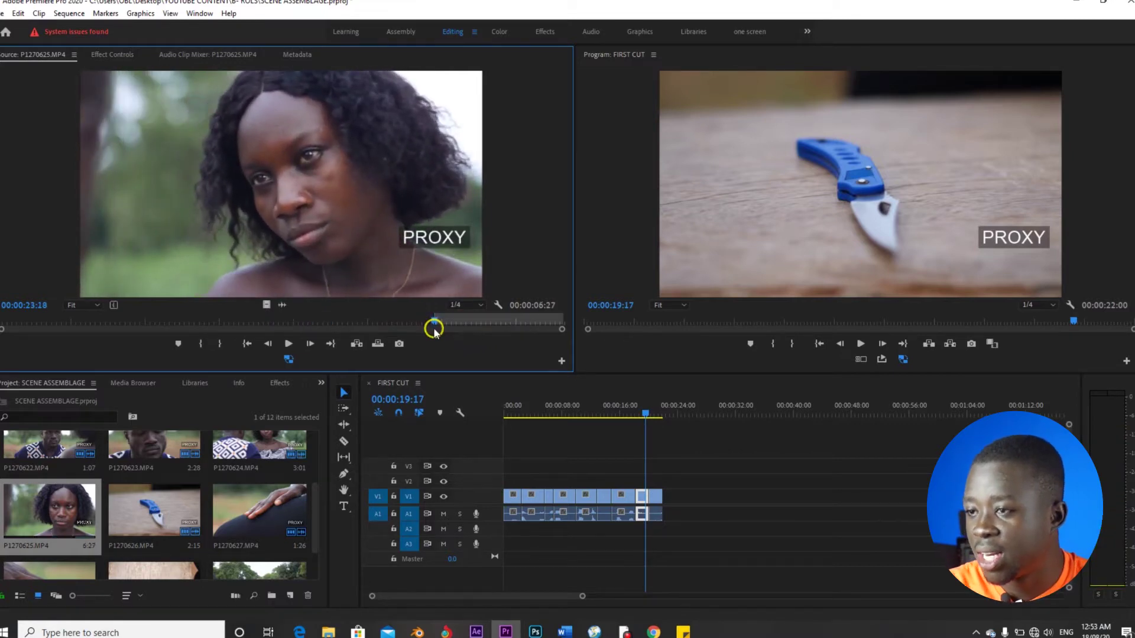
key("space")
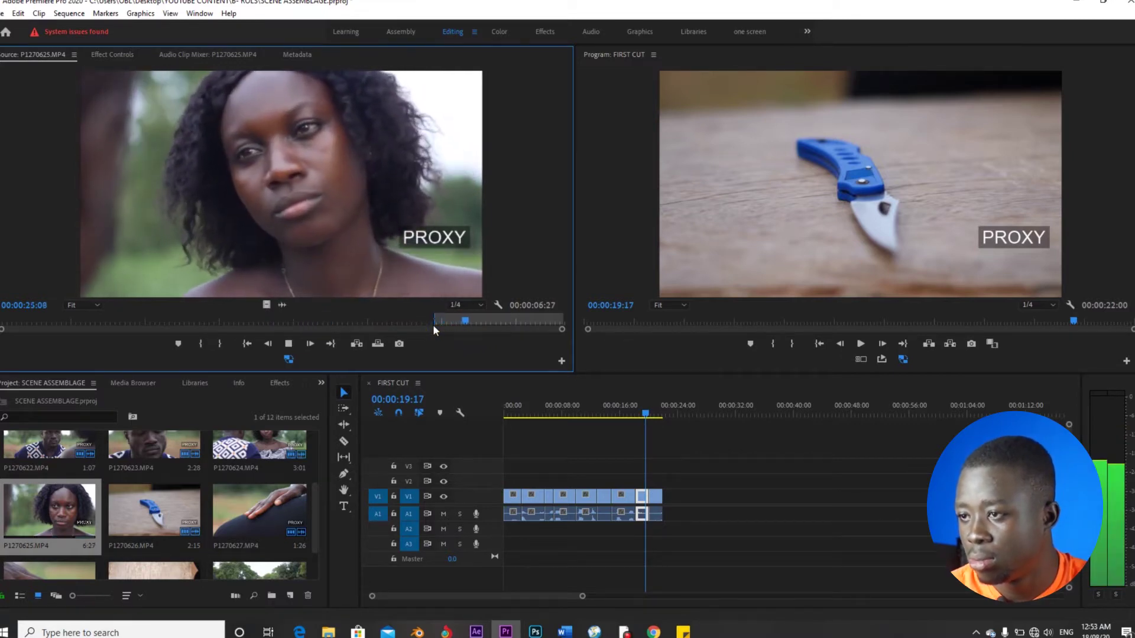
key("space")
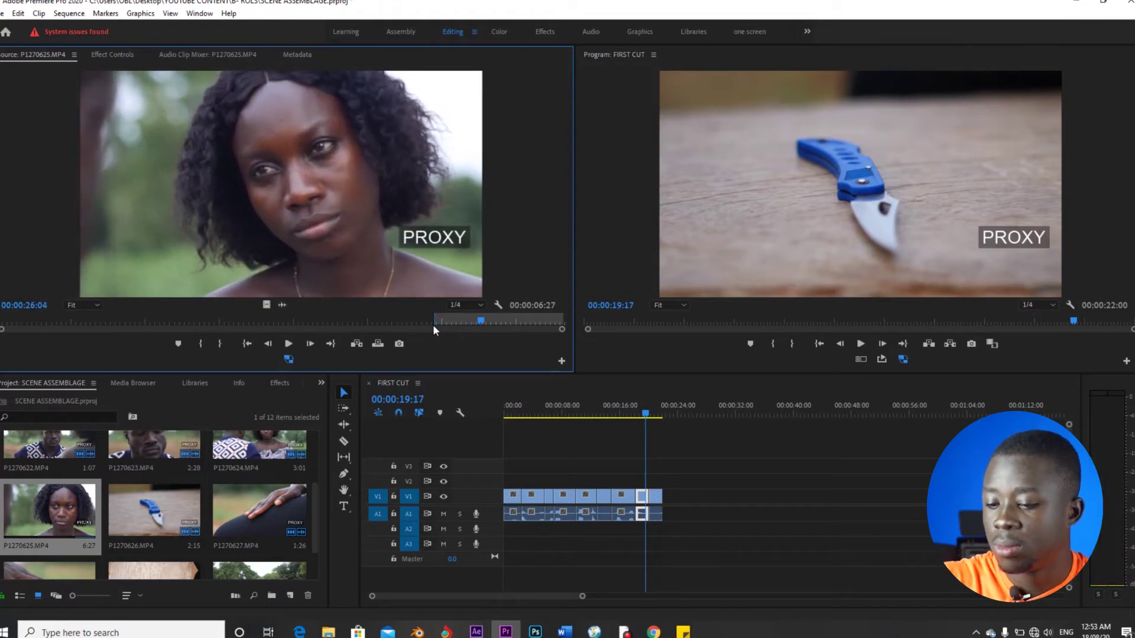
key("o")
left_click_drag(374, 252, 665, 502)
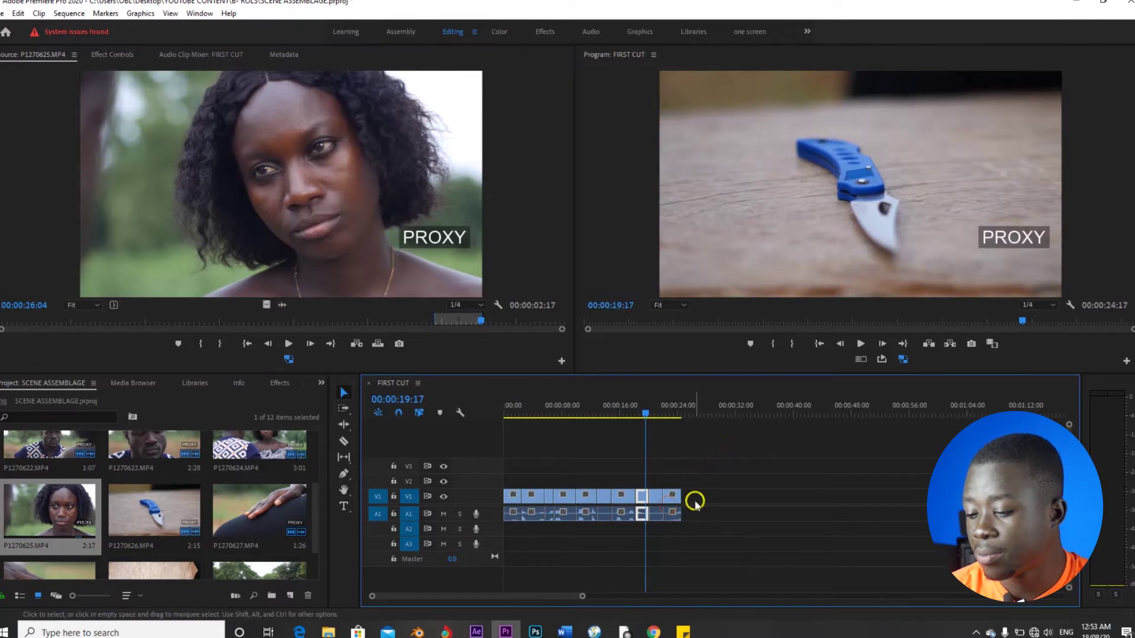
key("ctrl+s")
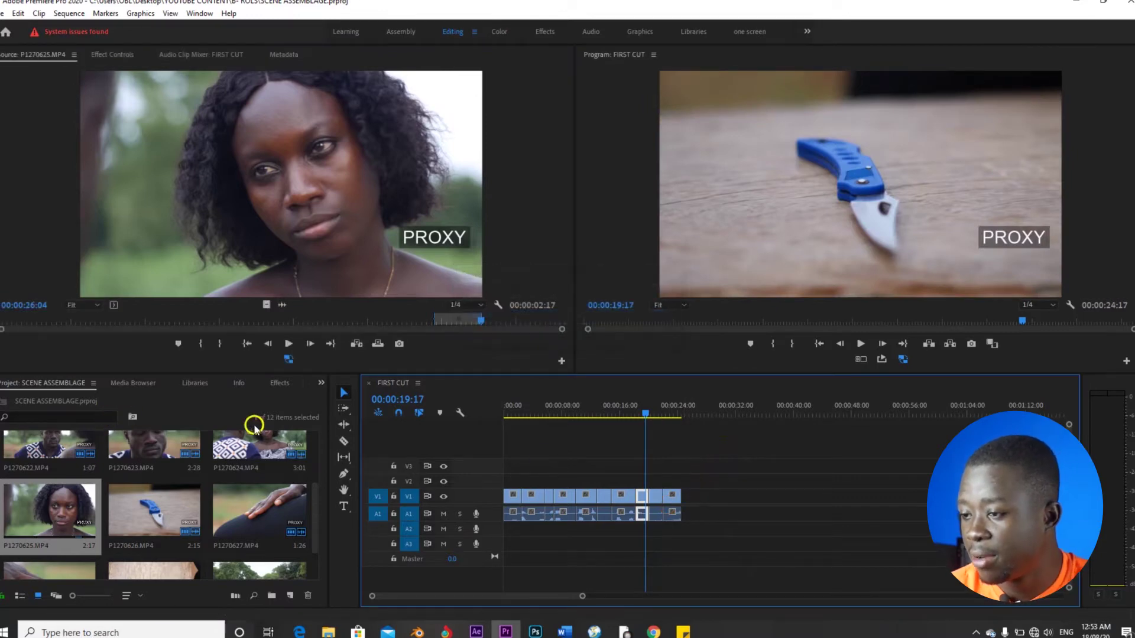
Mark the man's close-up P1270623 from 00:00:23:06 to 00:00:26:14 and place the range at the end of V1/A1.
left_click_drag(315, 497, 312, 468)
double_click(174, 482)
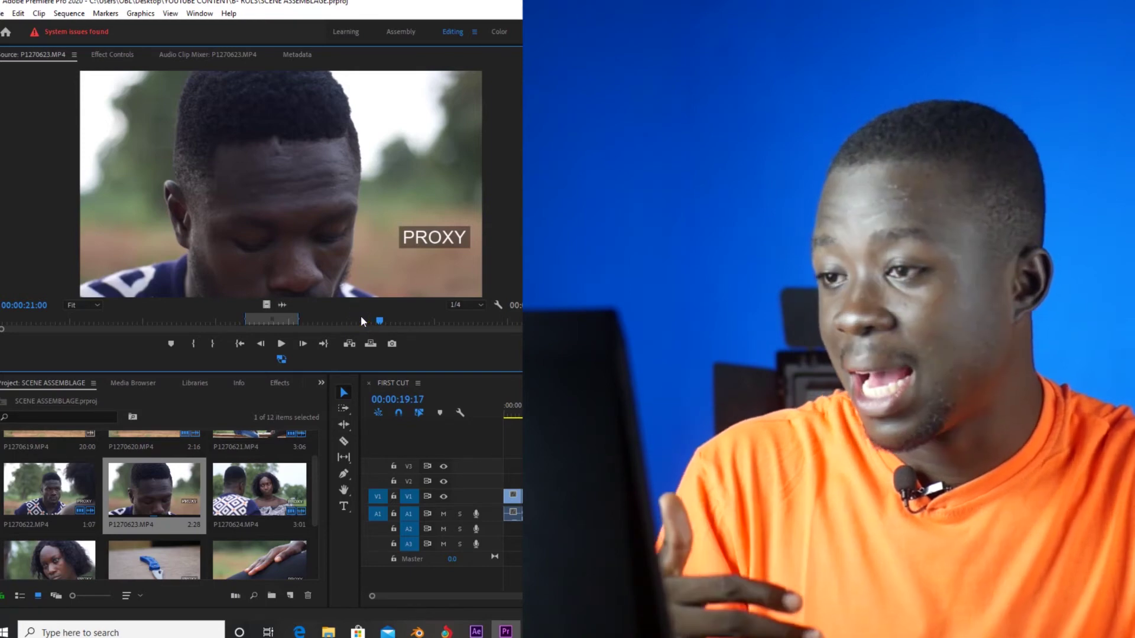
left_click_drag(389, 320, 421, 322)
left_click_drag(420, 322, 422, 322)
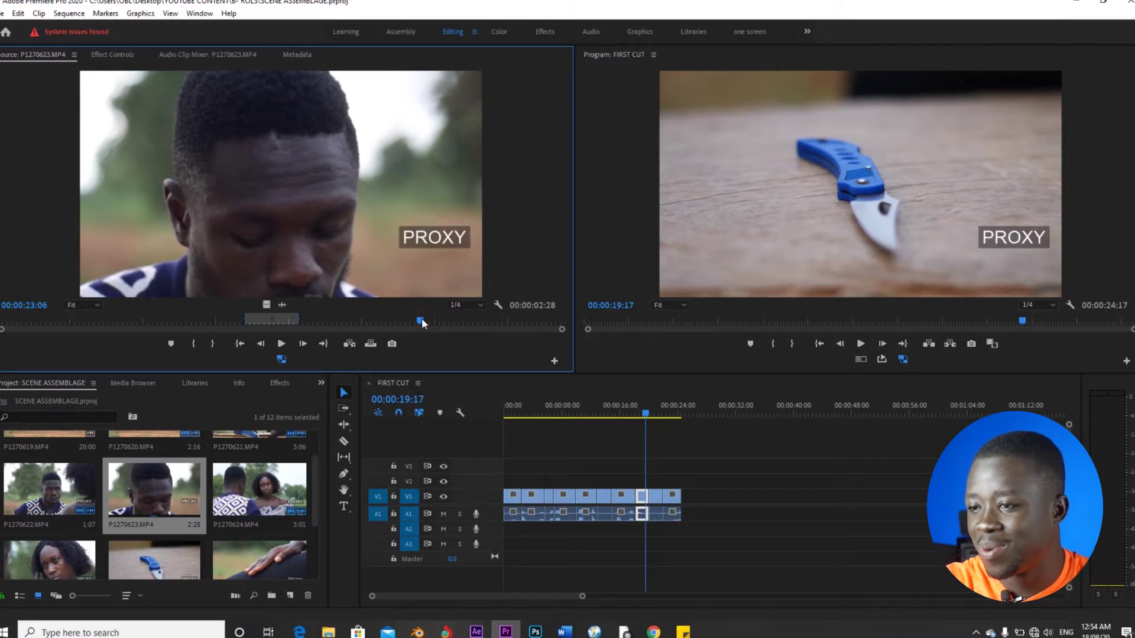
key("i")
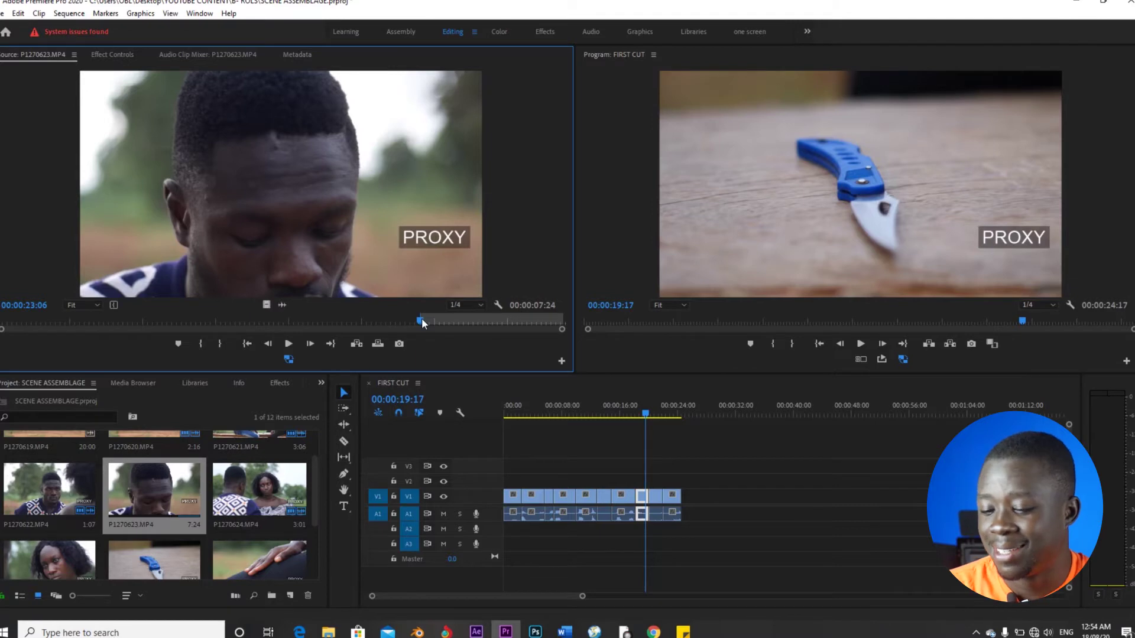
key("space")
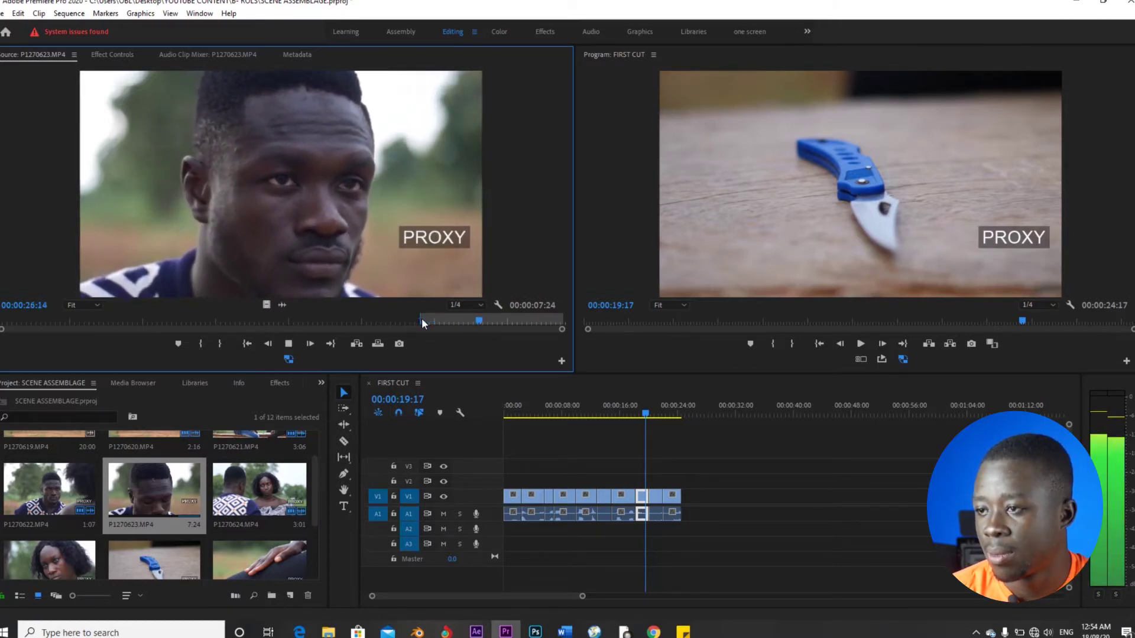
key("space")
left_click(234, 343)
left_click(220, 343)
left_click_drag(266, 223, 680, 495)
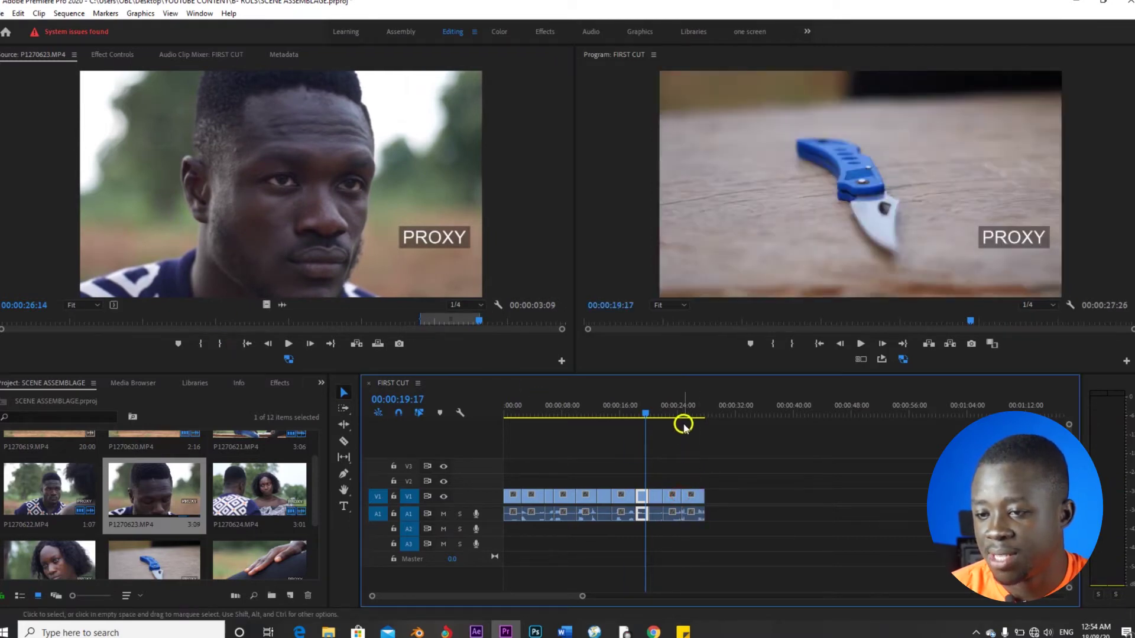
Play the sequence from the end of the woman's last close-up to check the man's close-up, and select that final clip.
left_click(680, 413)
key("space")
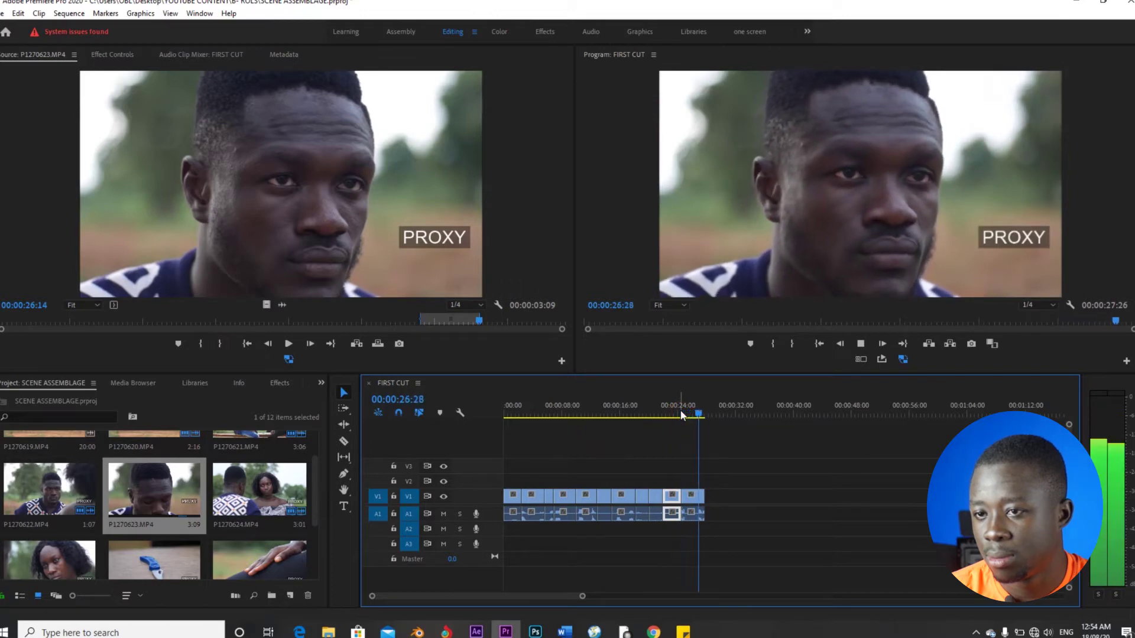
left_click(703, 499)
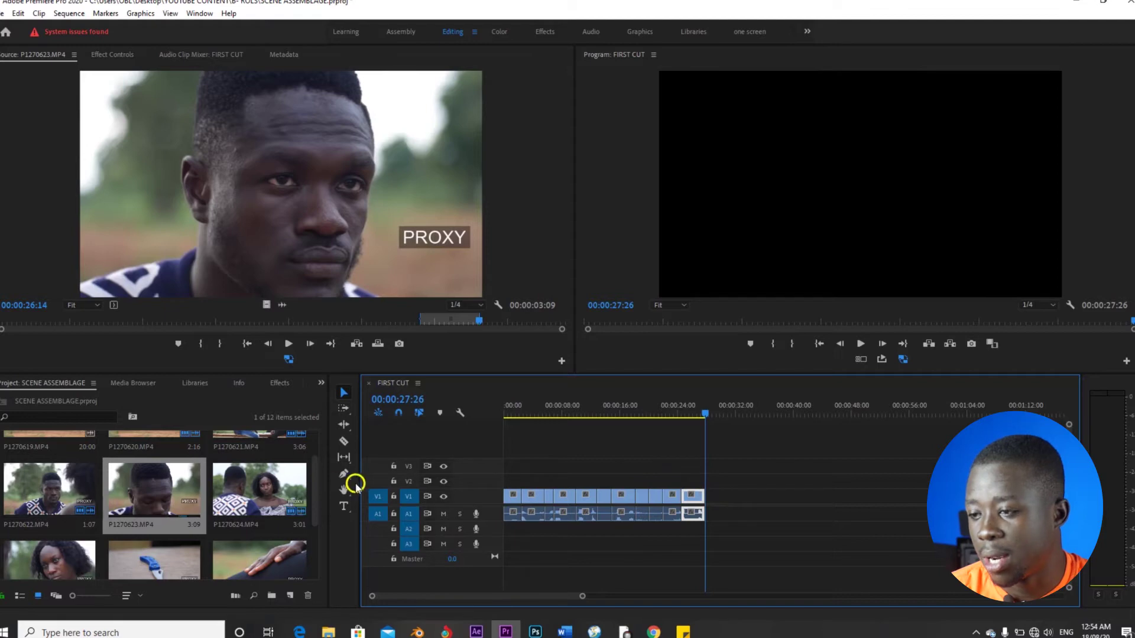
Open P1270621, the two-shot of the couple on the bench, as source and set its in point at 00:00:28:17.
scroll(310, 463, "up", 2)
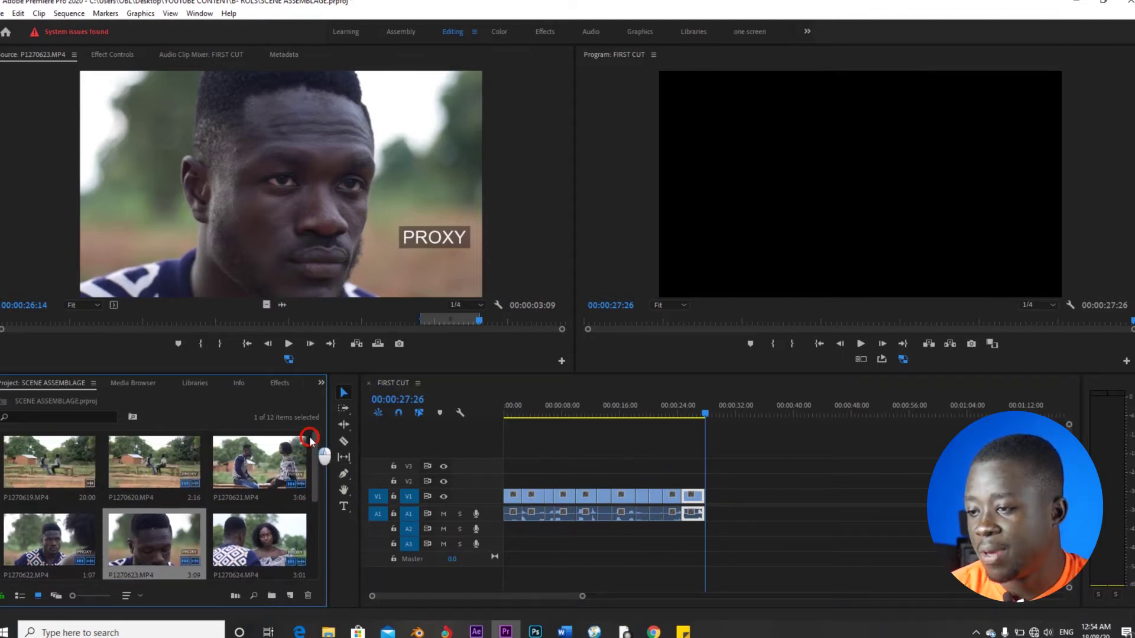
double_click(248, 459)
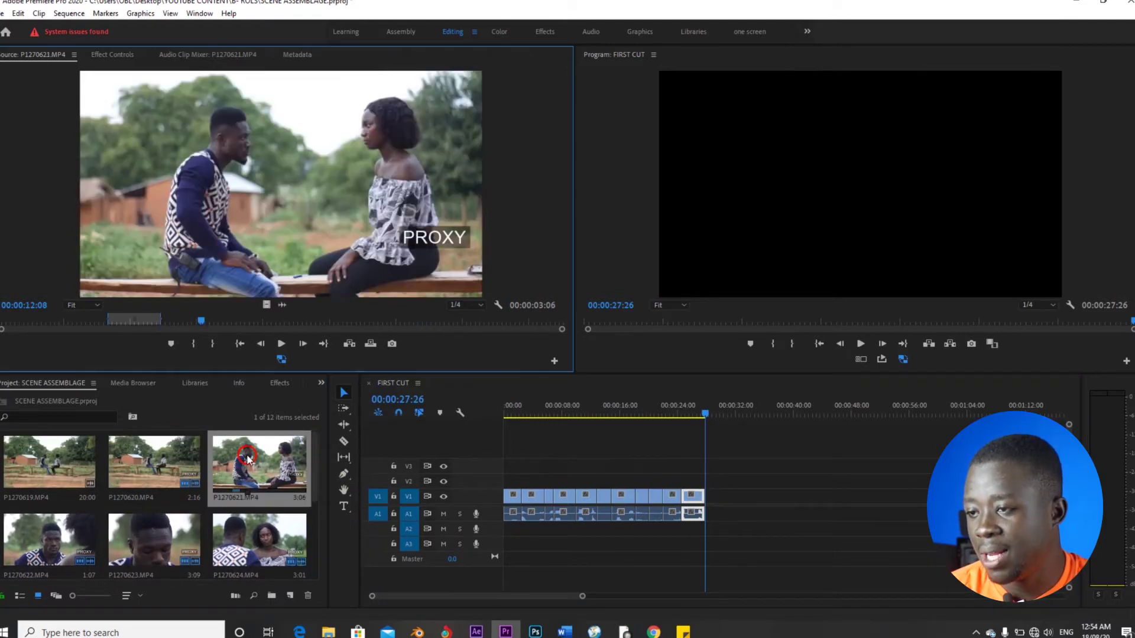
left_click(236, 314)
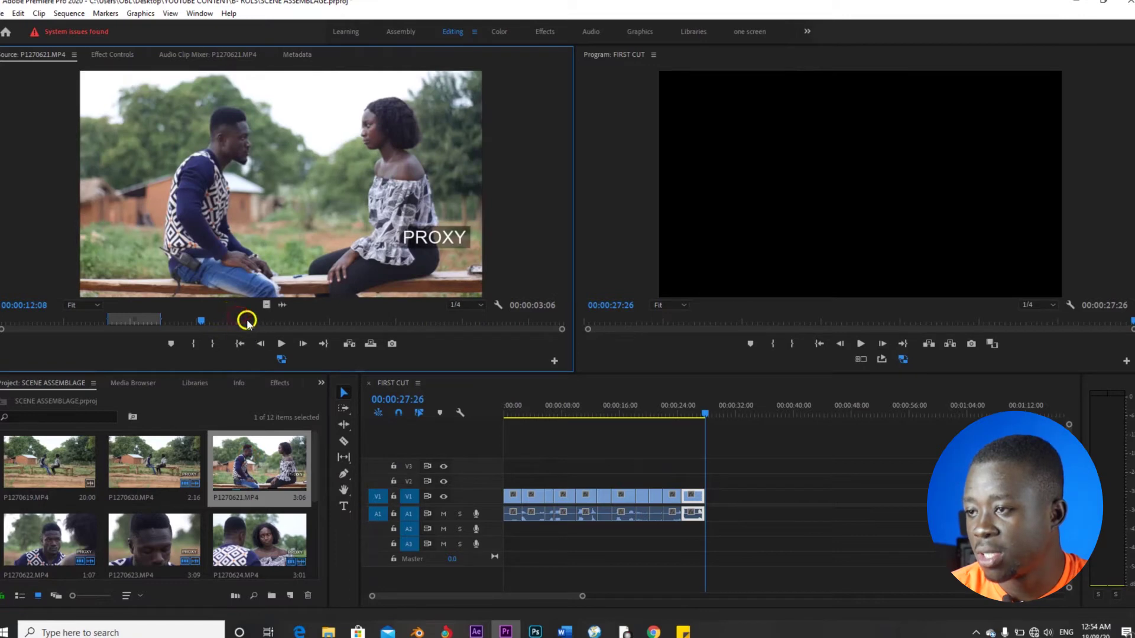
left_click(362, 321)
left_click_drag(361, 321, 473, 323)
key("i")
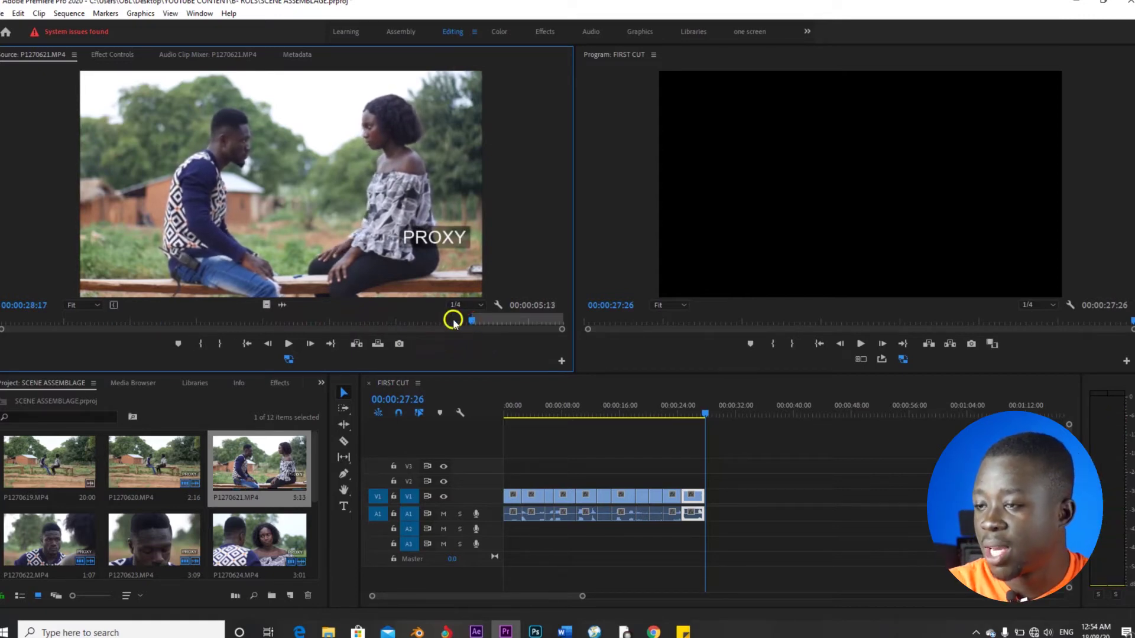
Move the P1270621 in point to 00:00:28:01 and set its out point at 00:00:29:04, where the hands part.
key("space")
left_click(468, 321)
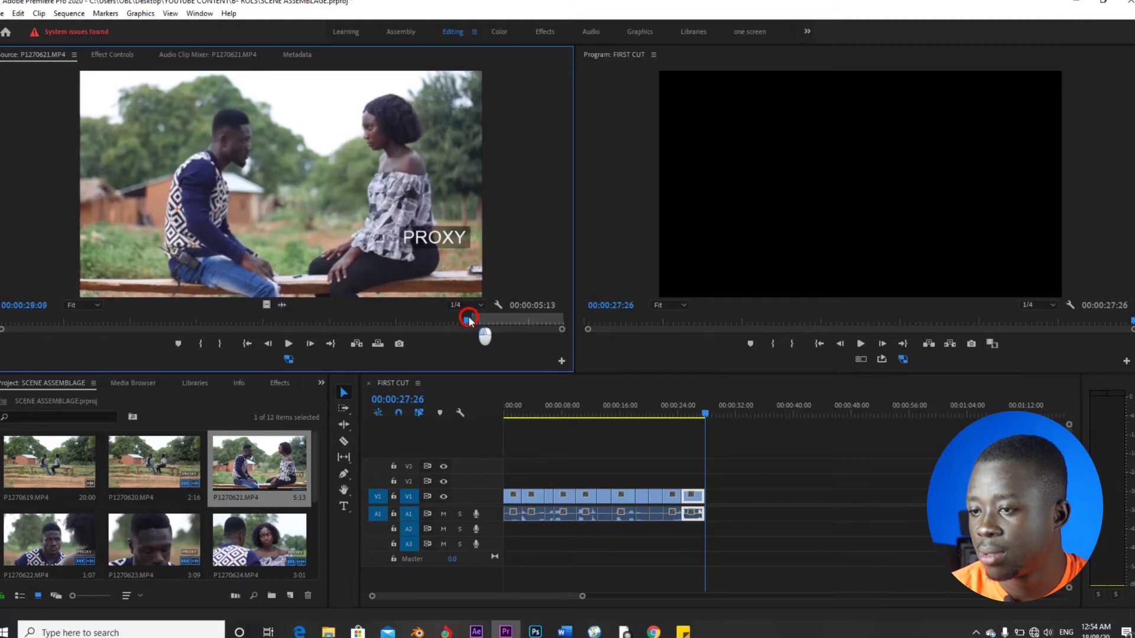
left_click_drag(469, 321, 464, 321)
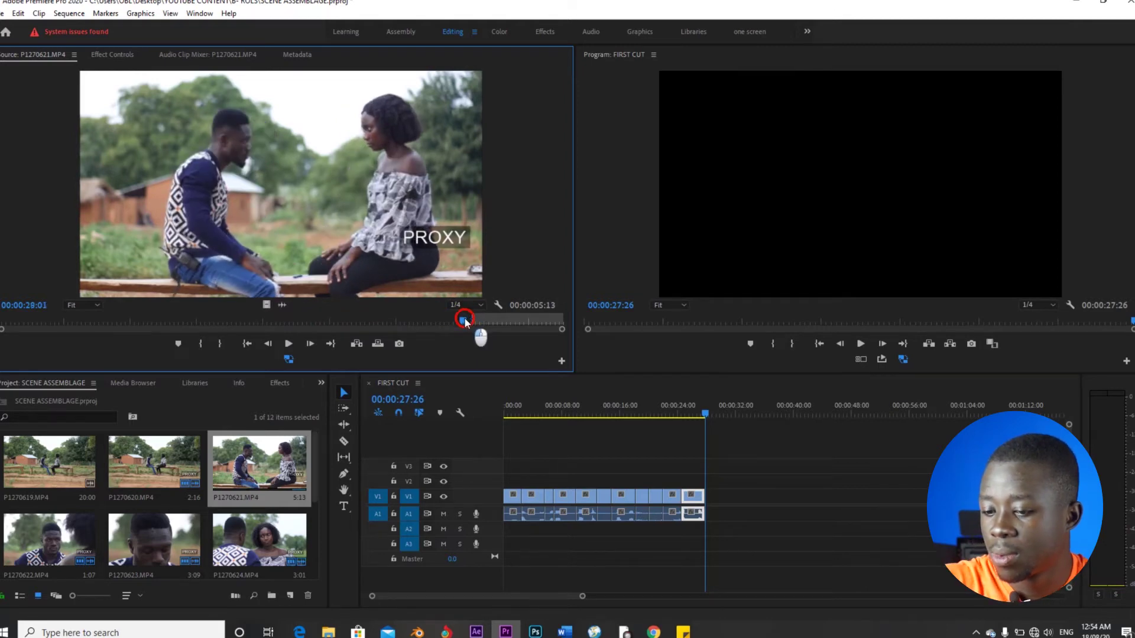
key("space")
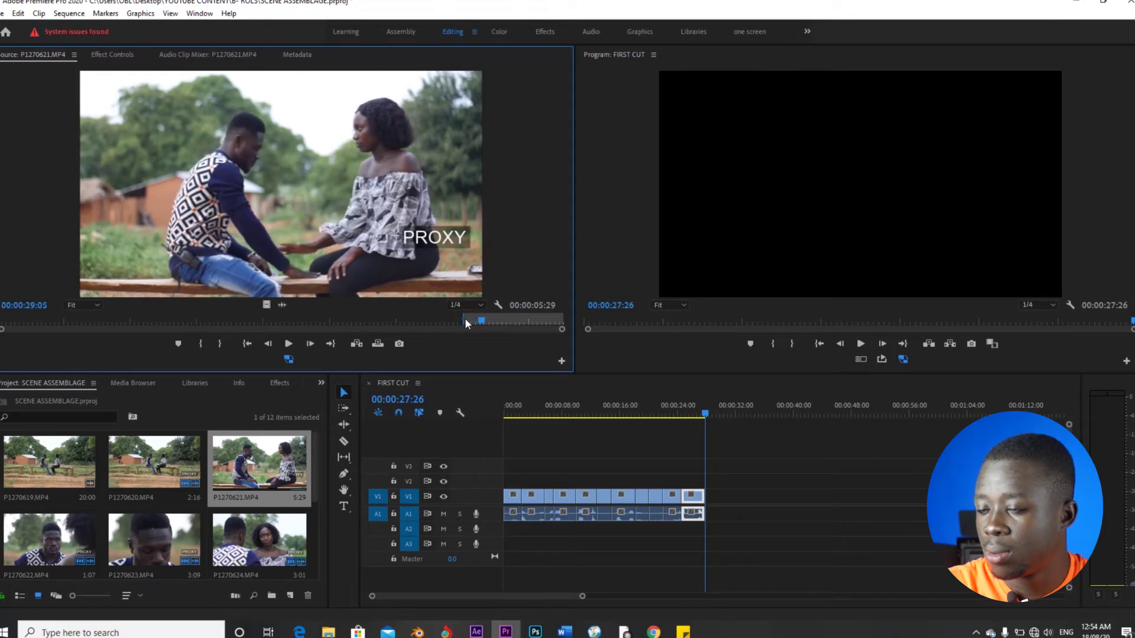
left_click(462, 321)
key("Left")
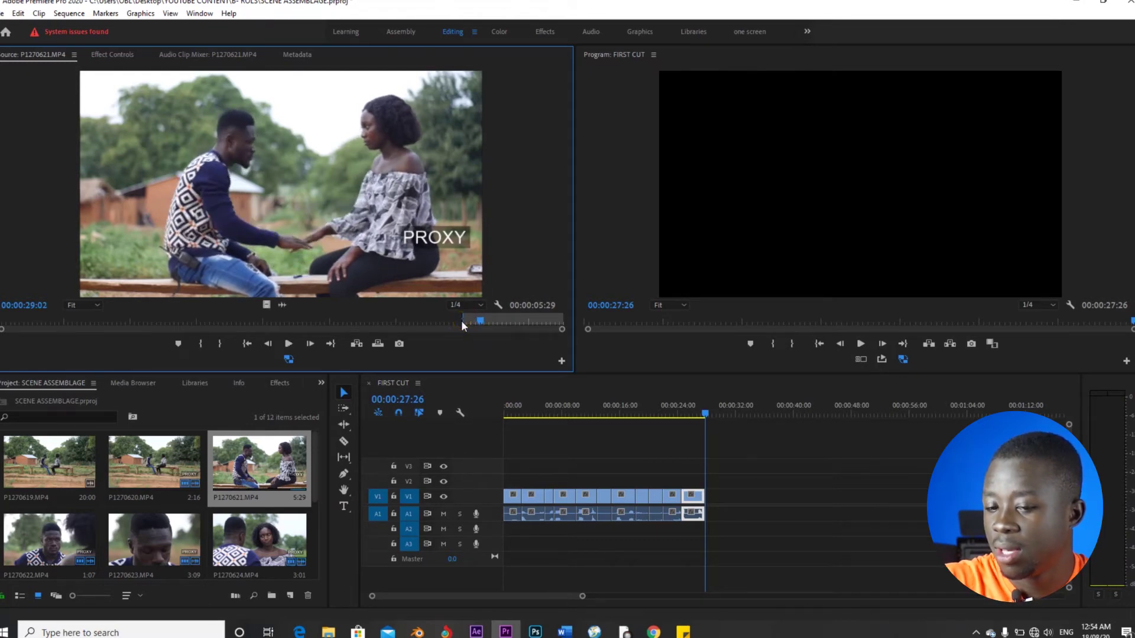
key("Right")
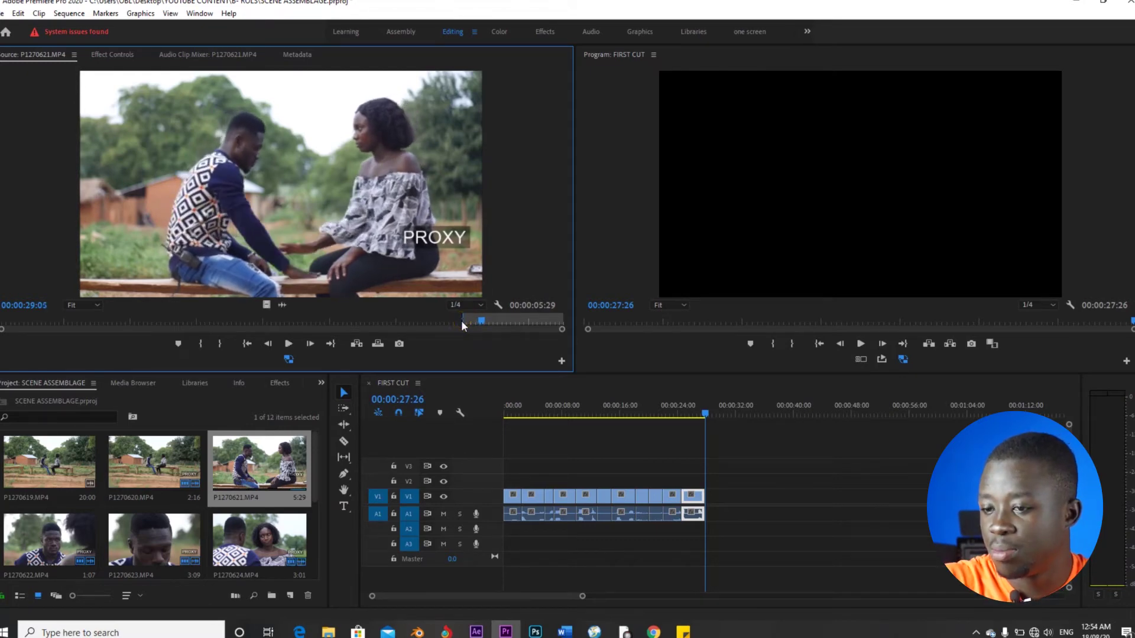
key("Left")
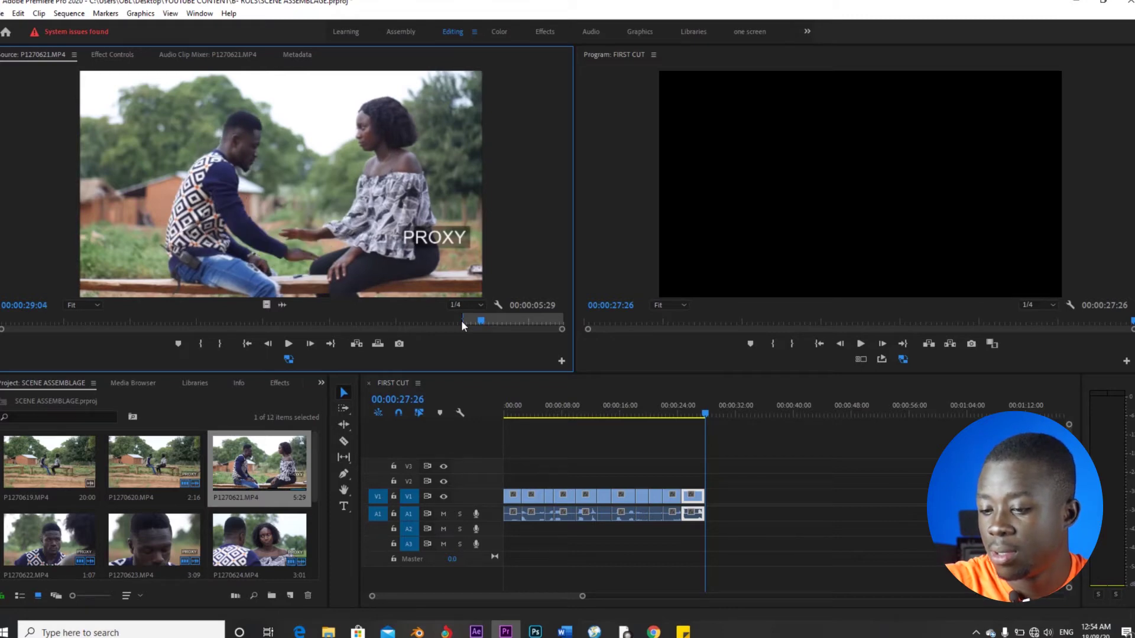
key("i")
Move the P1270621 in point back to 00:00:27:19 and place the 1:16 range after the man's close-up on V1/A1.
left_click_drag(406, 278, 720, 516)
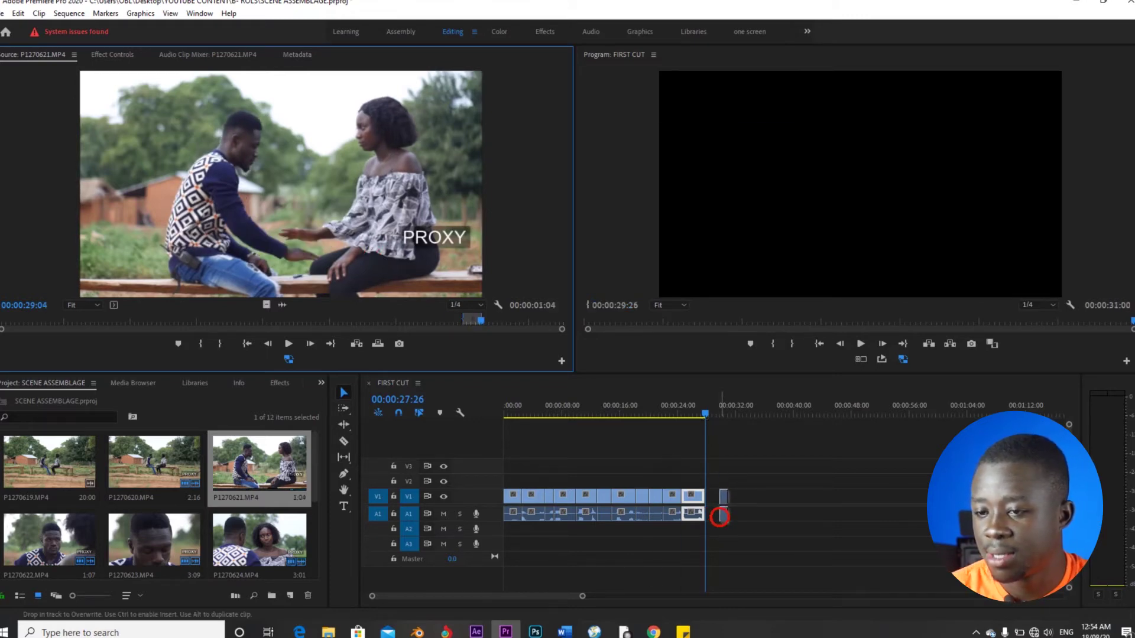
left_click(454, 323)
left_click_drag(454, 322, 457, 324)
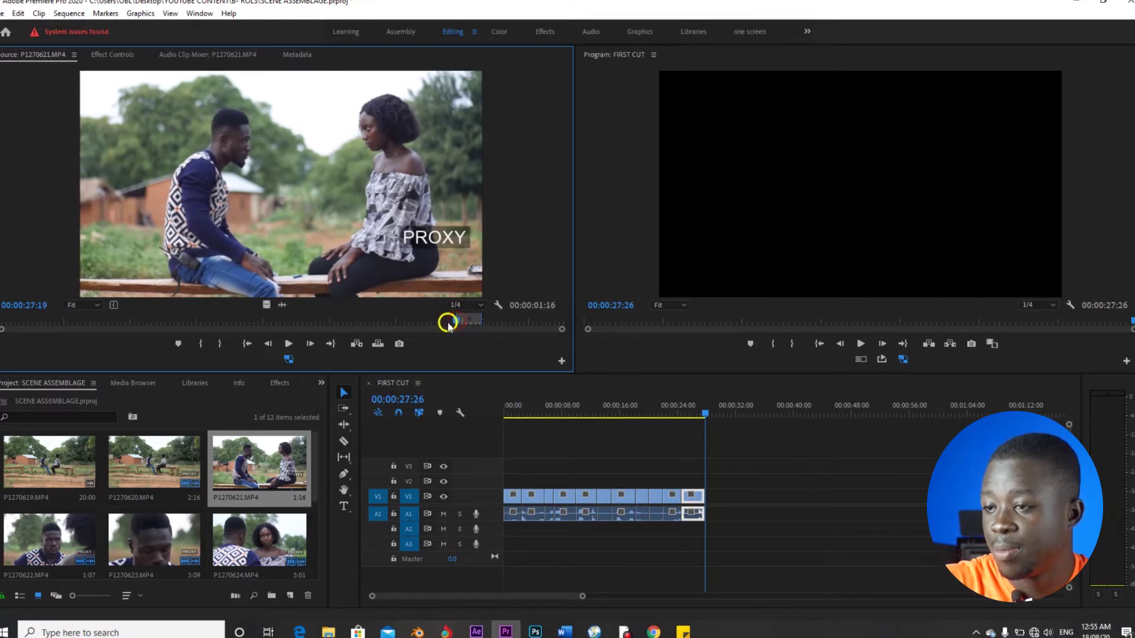
left_click_drag(655, 465, 712, 495)
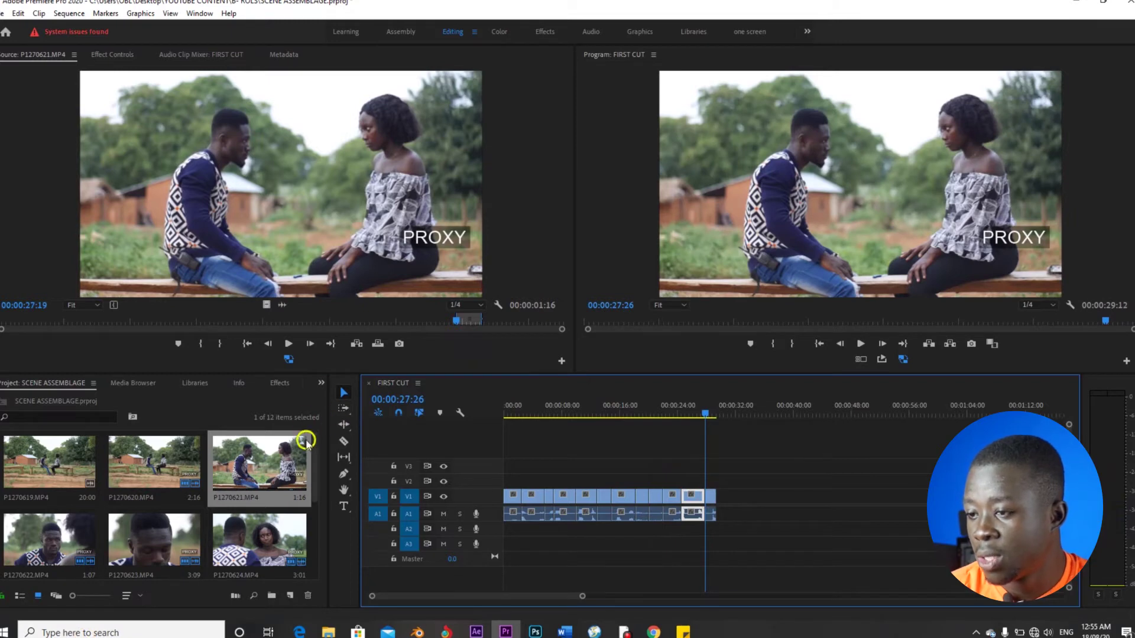
Open P1270626, the close-up of the knife on the bench, as source and set its in point at 00:00:31:29.
left_click_drag(313, 442, 329, 539)
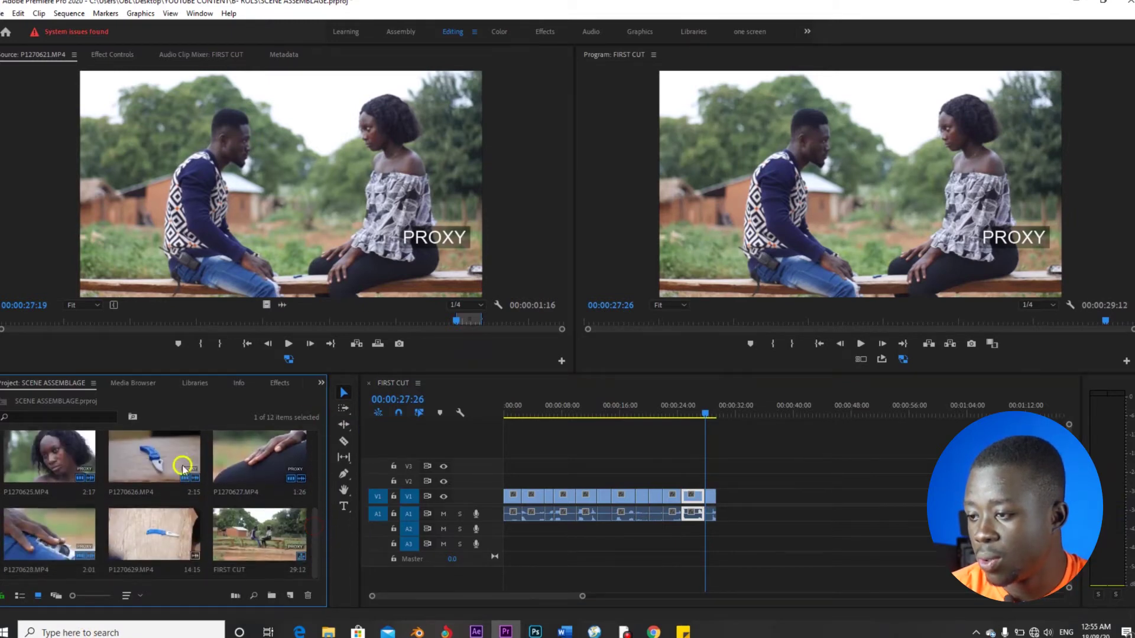
left_click(127, 460)
double_click(137, 462)
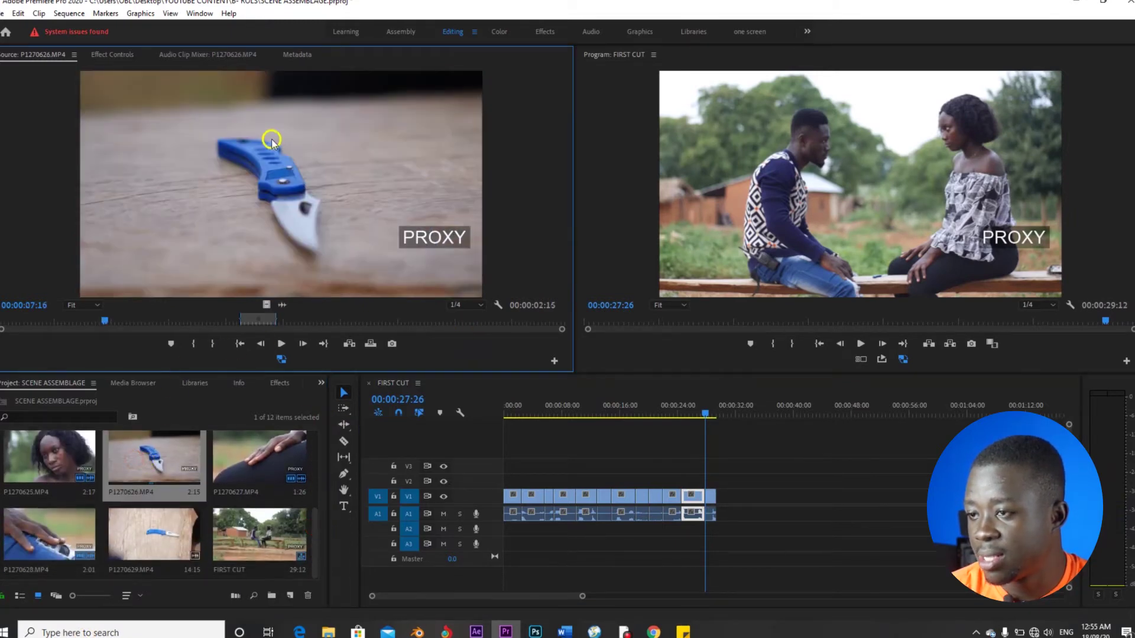
left_click_drag(307, 323, 455, 323)
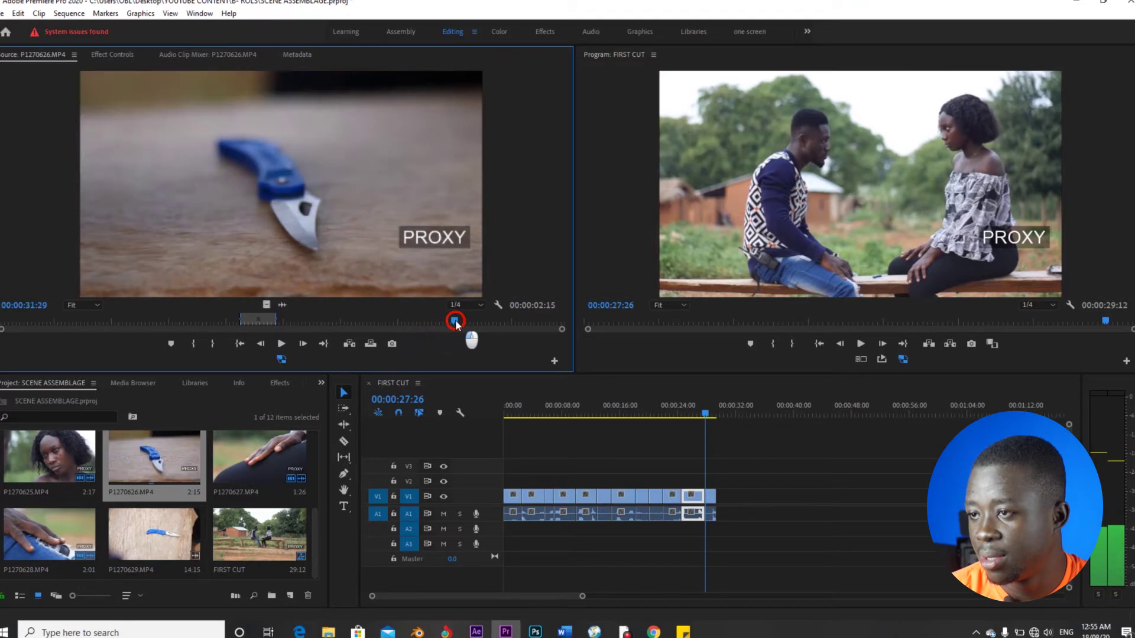
left_click(190, 345)
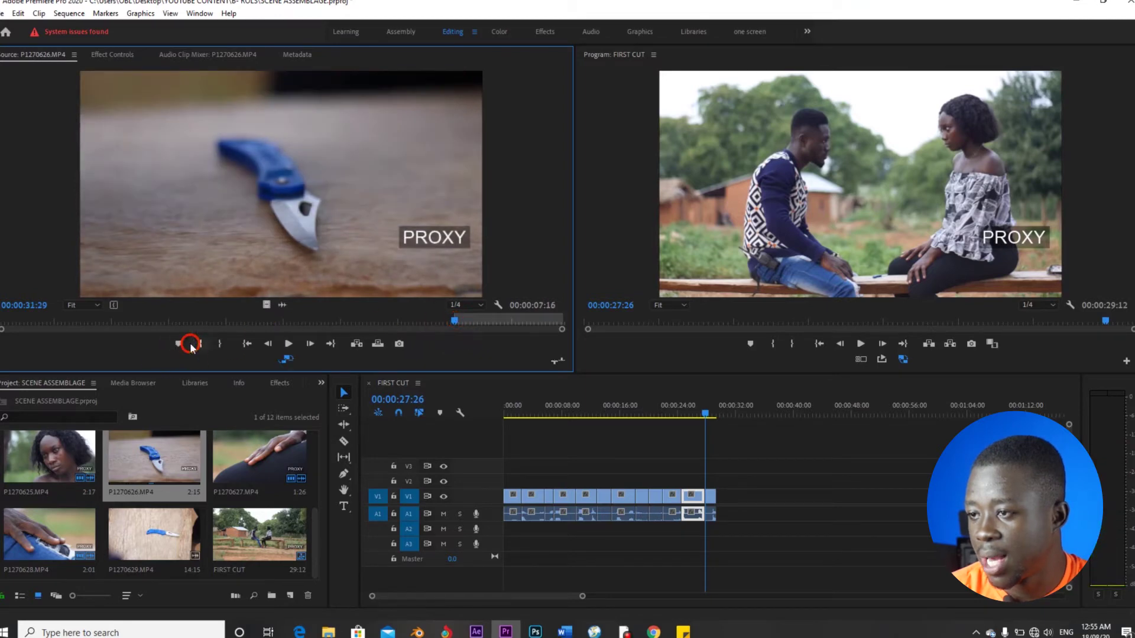
Play P1270626 until the hand covers the knife and move its in point to 00:00:36:12, before the hand enters.
key("space")
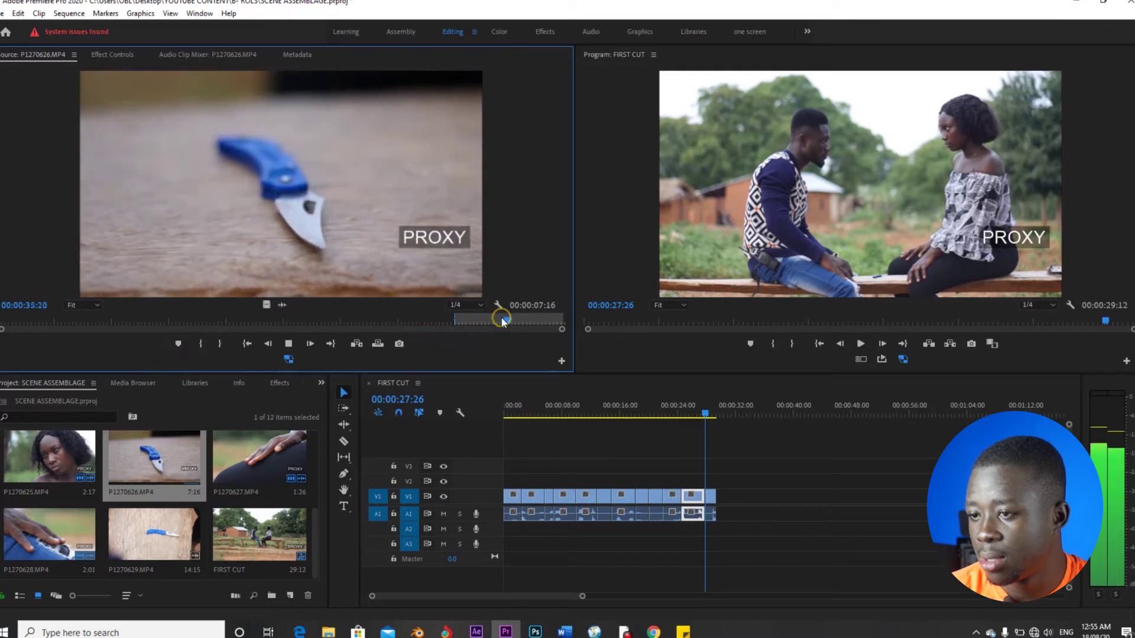
key("space")
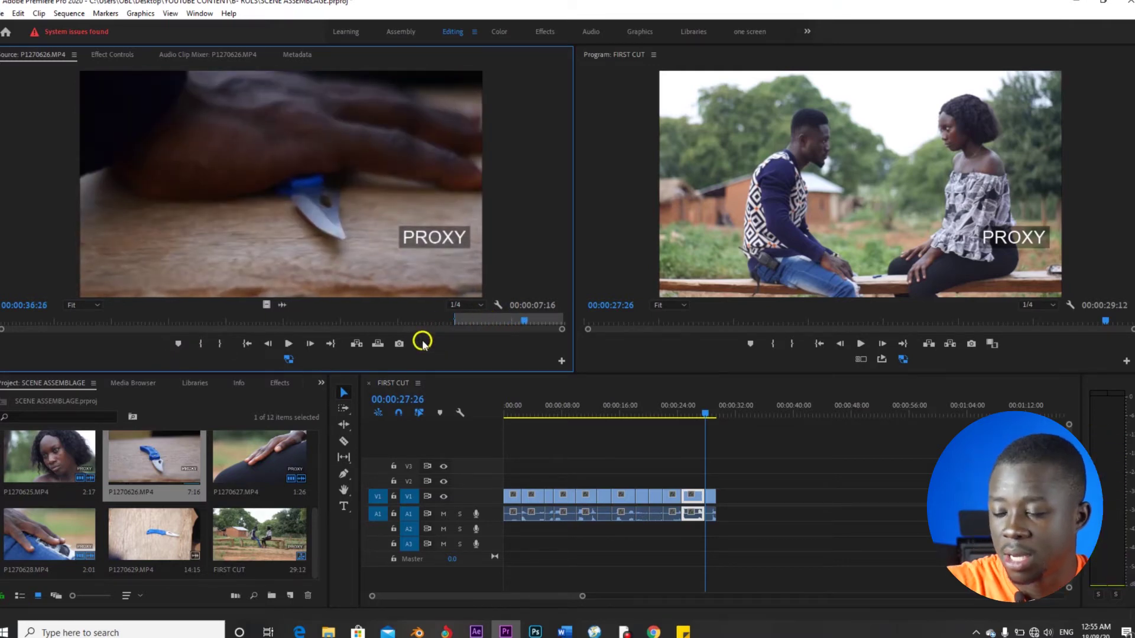
key("Left")
key("Left")
key("Left")
key("Left")
key("Left")
key("Left")
key("Left")
key("Left")
key("Left")
key("Left")
key("Left")
key("Left")
key("Left")
key("Left")
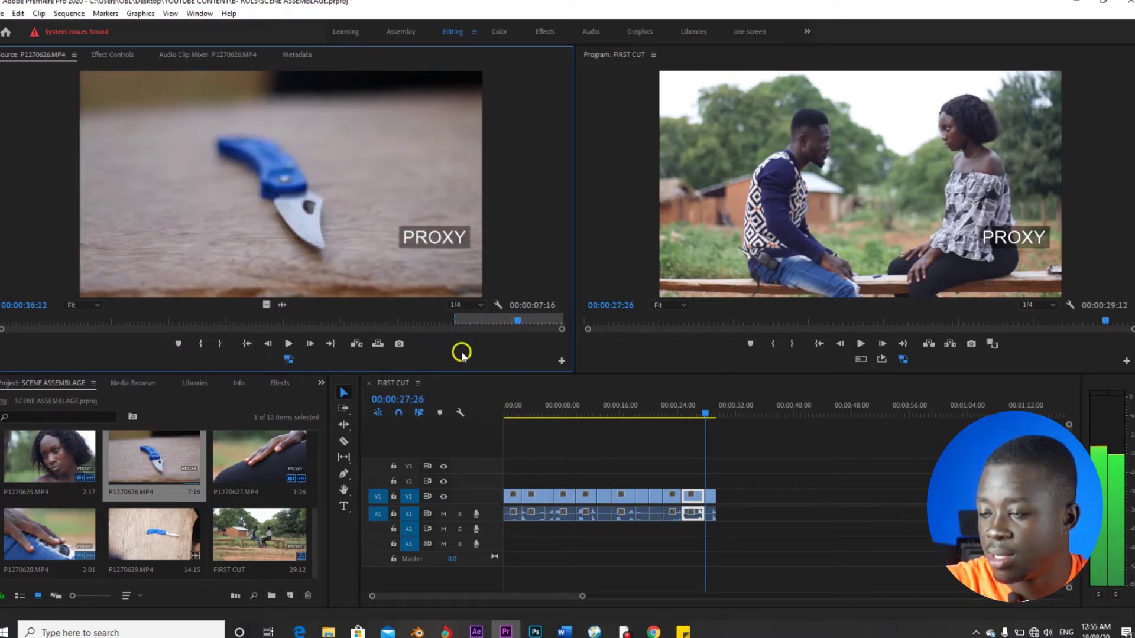
key("i")
Advance the P1270626 in point to 00:00:36:18, as the hand comes into frame over the knife.
key("Right")
key("Right")
key("Right")
key("Right")
key("Right")
key("Right")
key("Right")
key("Right")
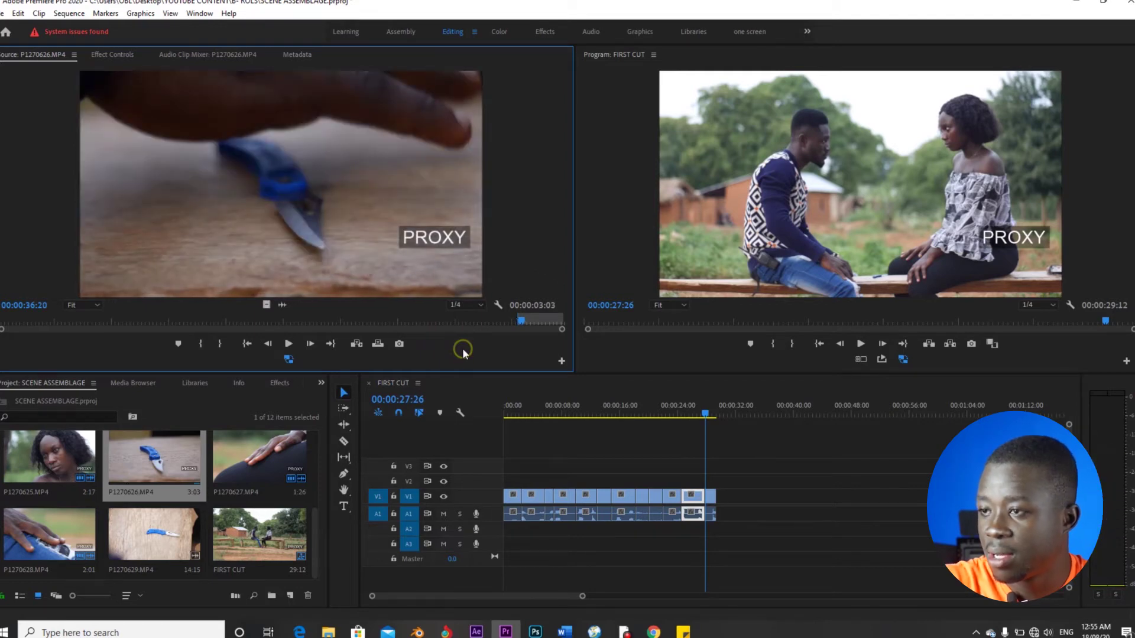
key("Left")
key("Left")
left_click(463, 351)
Set the P1270626 out point at 00:00:38:02 and place the 1:15 range at the end of FIRST CUT.
key("space")
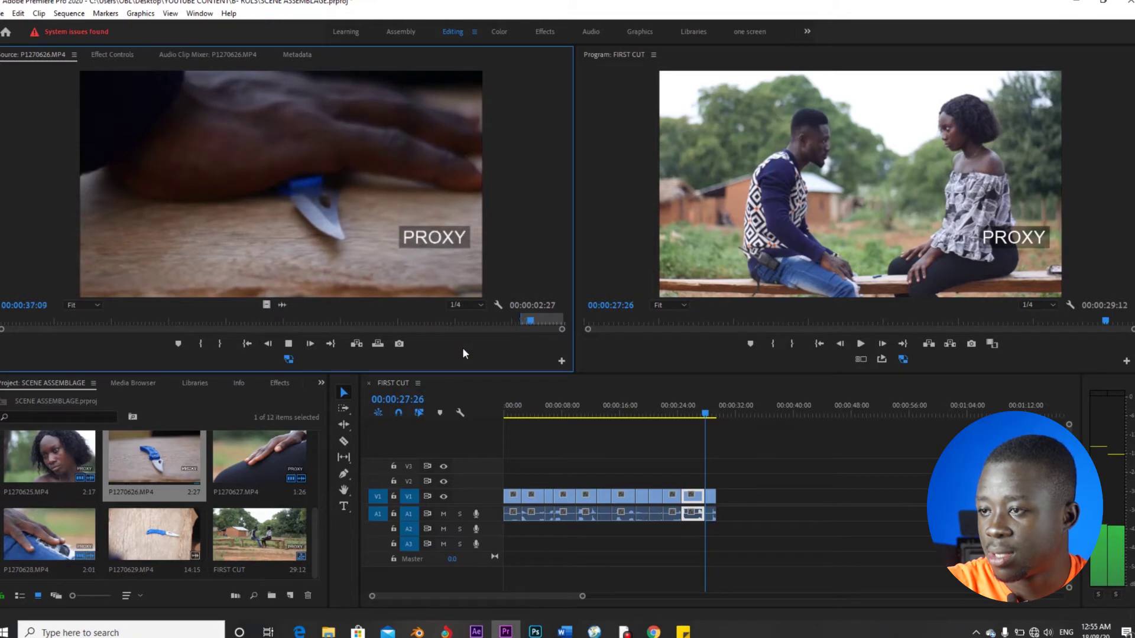
left_click(461, 348)
key("o")
left_click_drag(329, 182, 455, 524)
Delete all the audio clips from A1 and expand the V1 track to show the clip thumbnails.
left_click(698, 512)
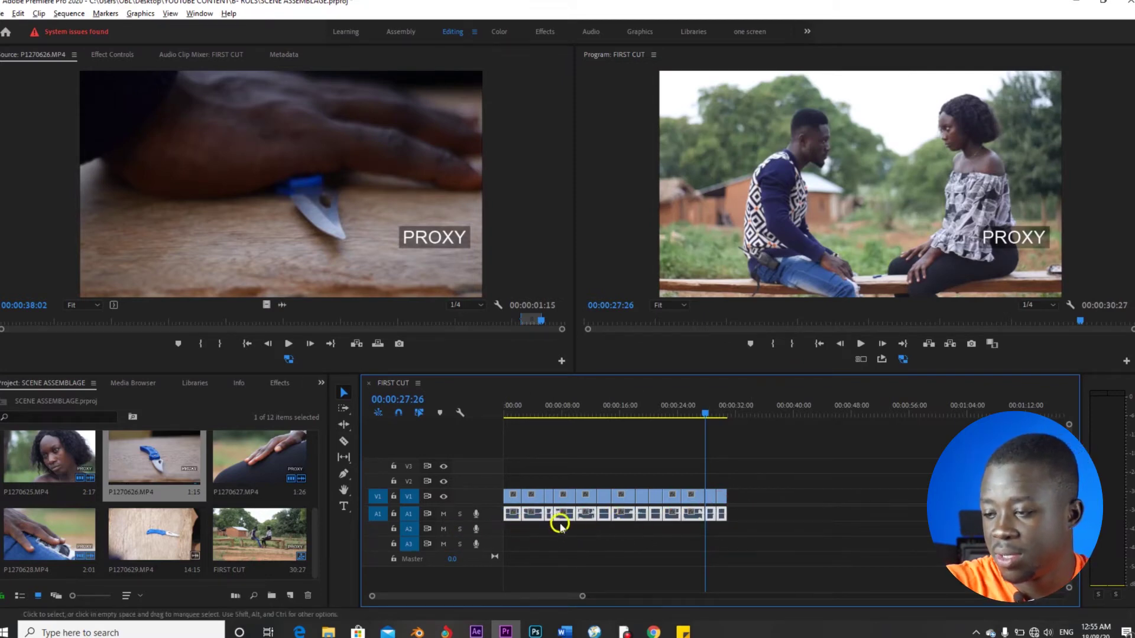
key("Delete")
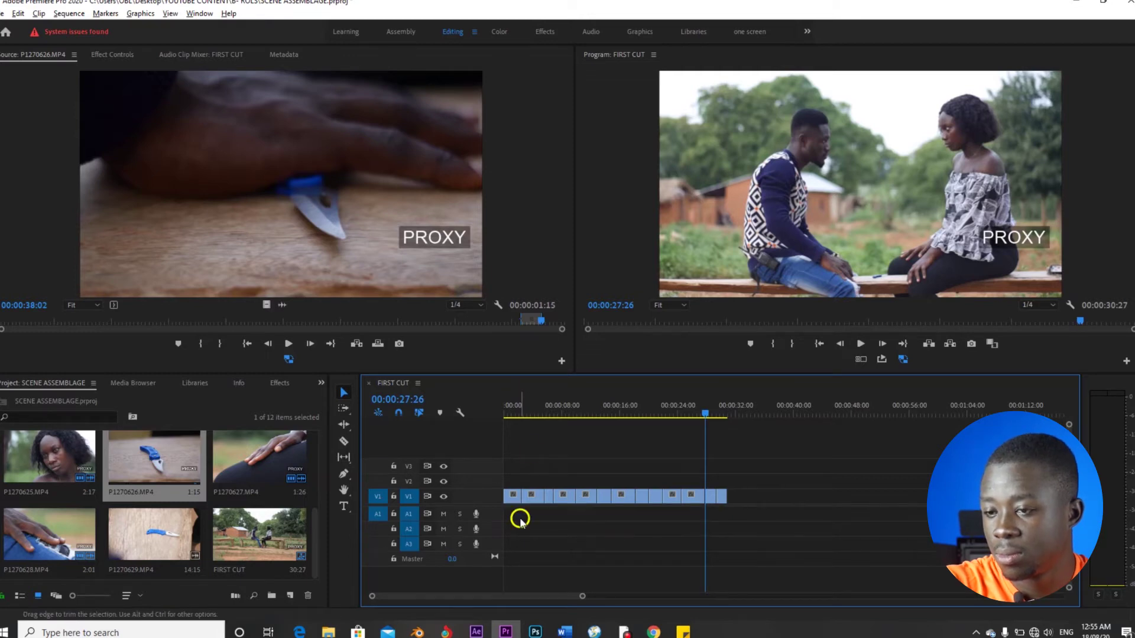
left_click(513, 406)
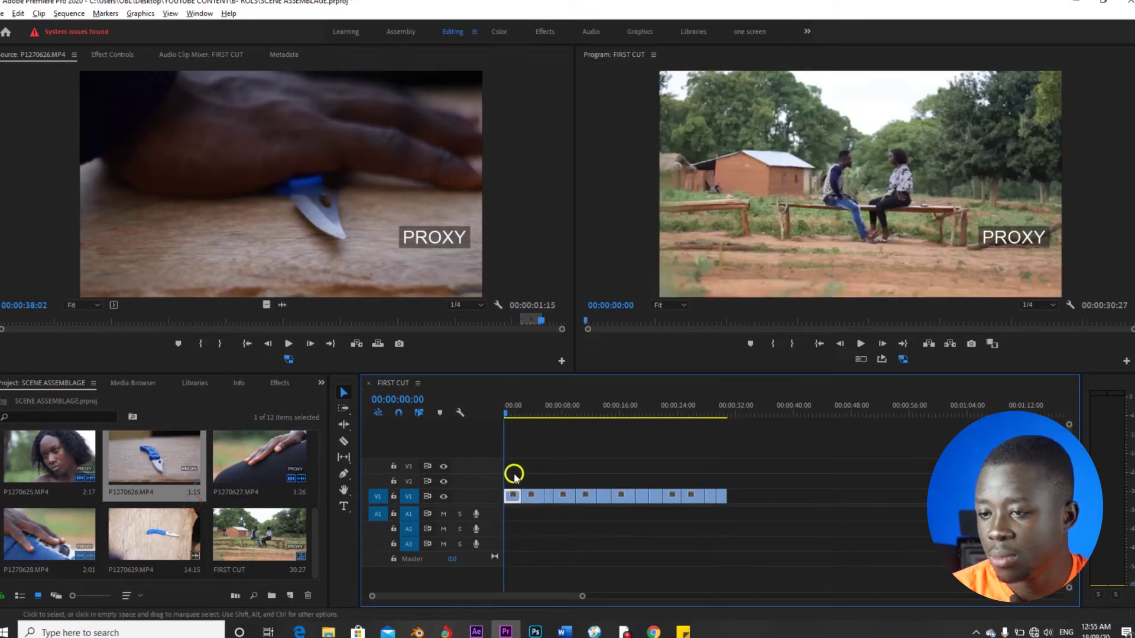
double_click(495, 498)
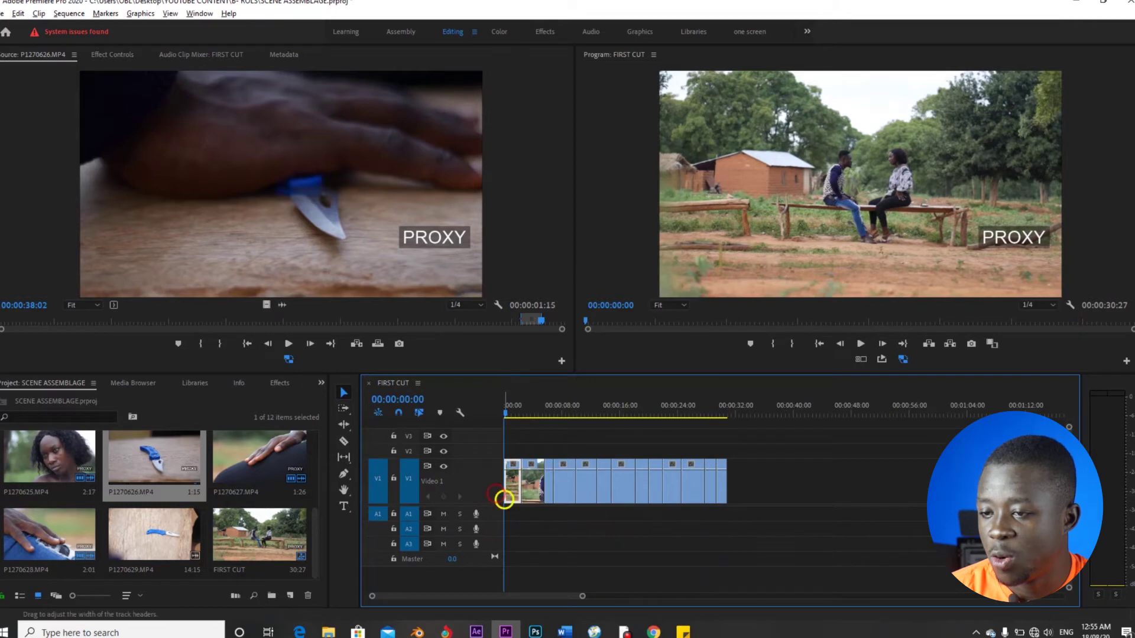
left_click_drag(582, 595, 542, 599)
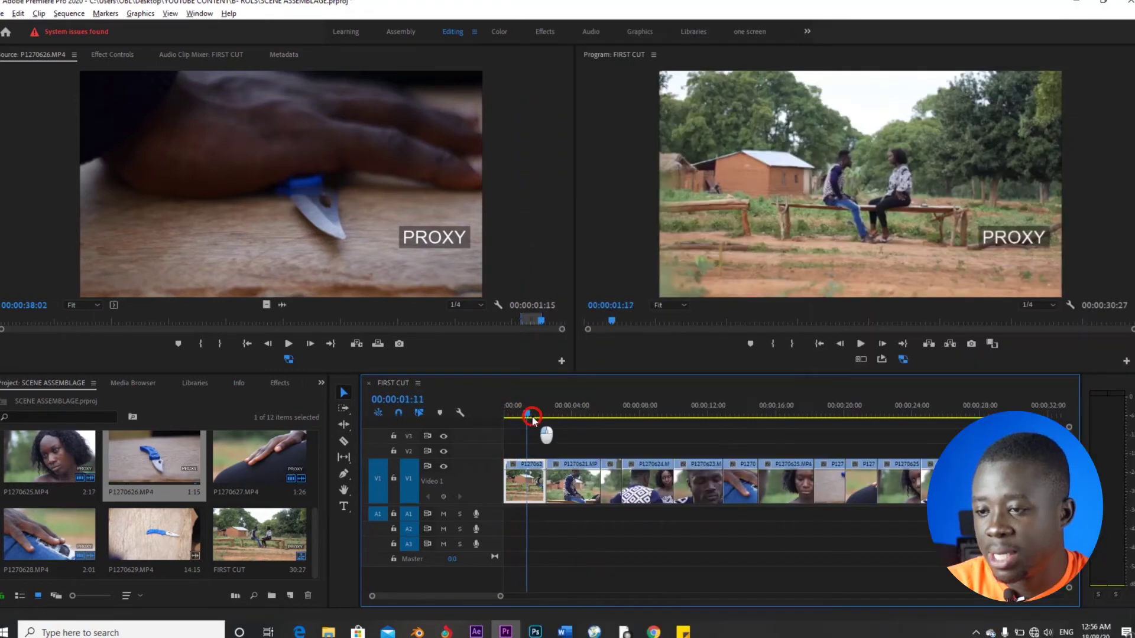
Scrub through FIRST CUT from the opening wide shot to the final knife insert to review the shot order.
left_click_drag(527, 419, 839, 449)
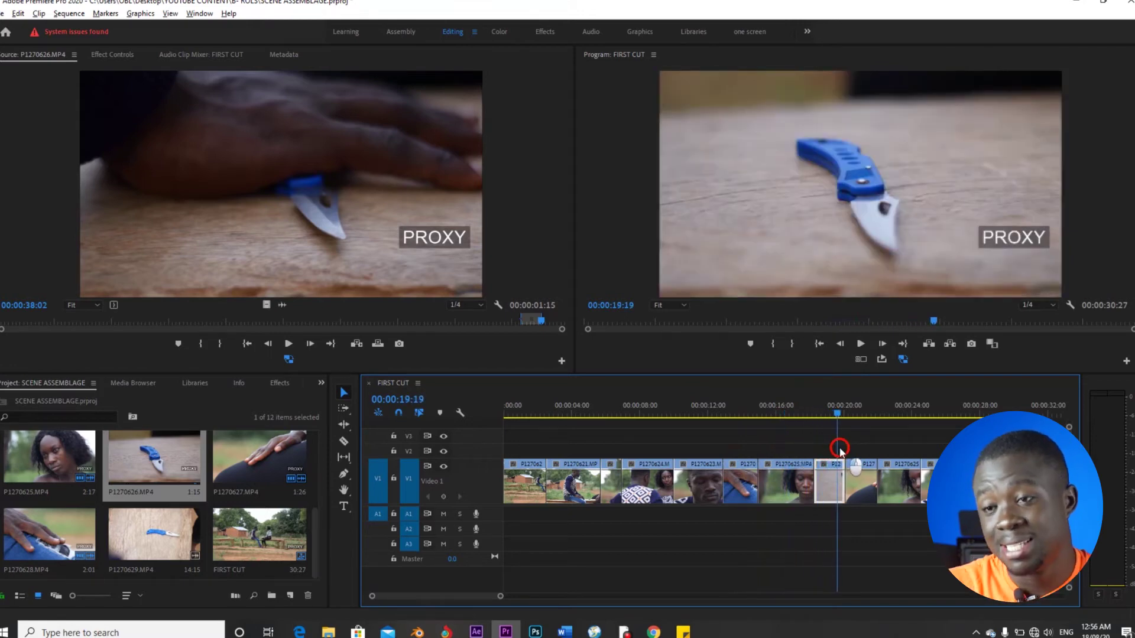
left_click_drag(839, 450, 842, 450)
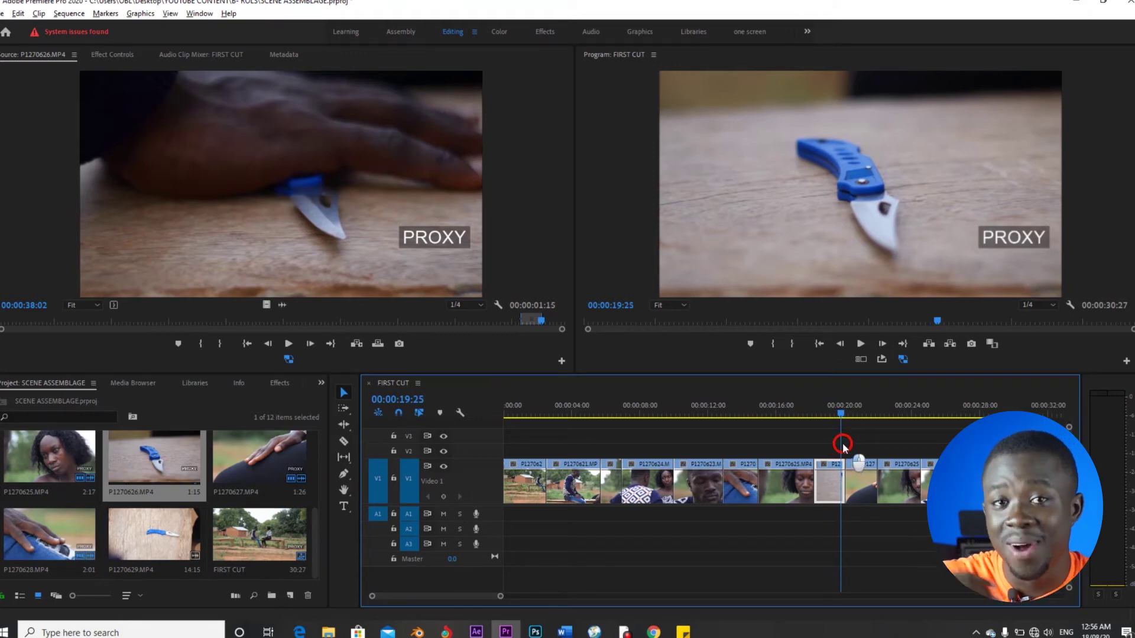
left_click_drag(842, 442, 859, 443)
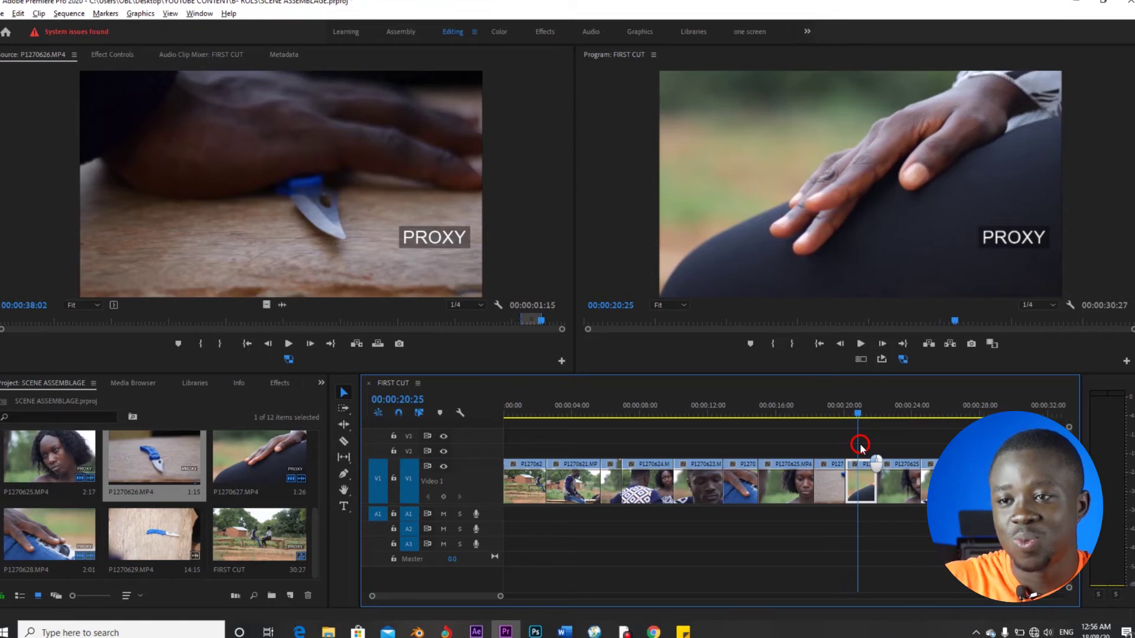
left_click_drag(860, 445, 1002, 481)
key("space")
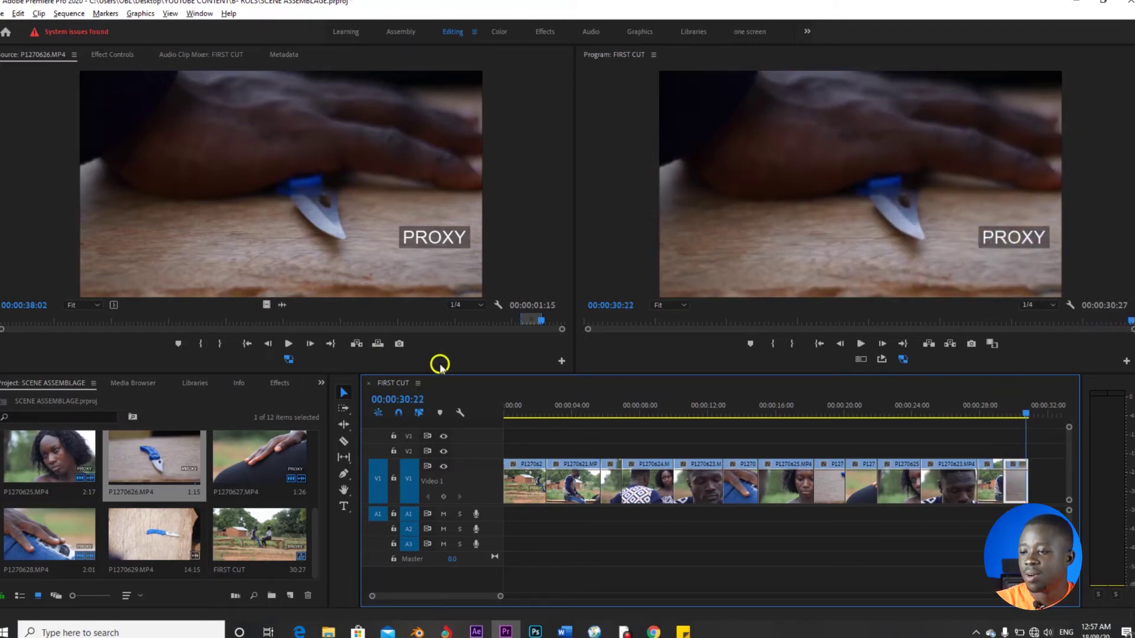
Save the project and play all of FIRST CUT from its start in a maximised Program monitor, then restore the layout.
left_click_drag(577, 402, 334, 413)
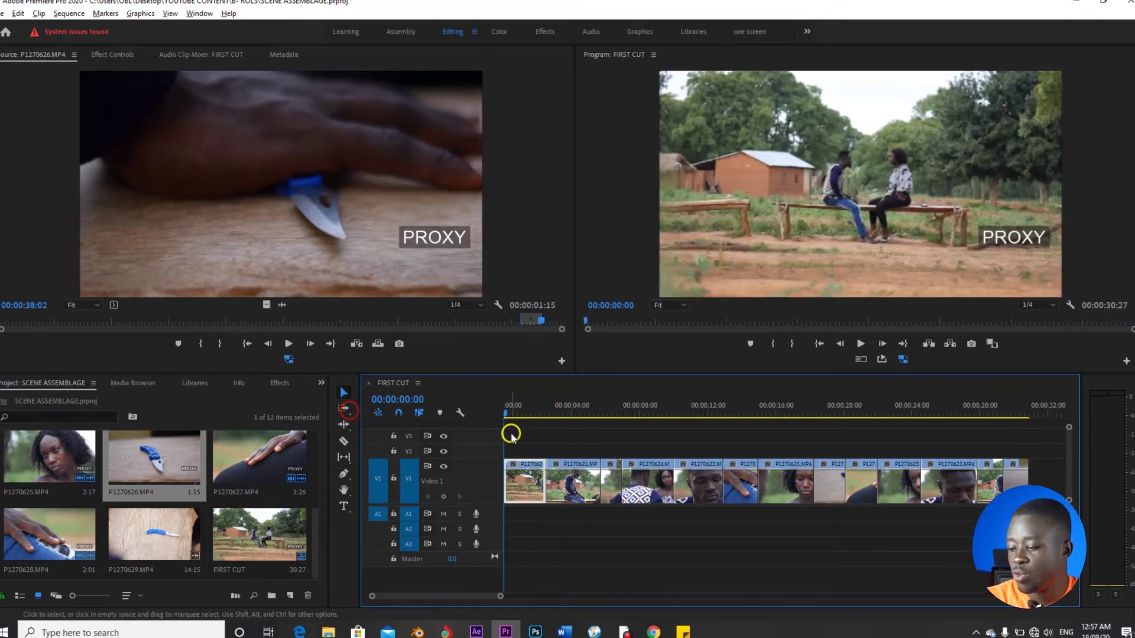
key("ctrl+s")
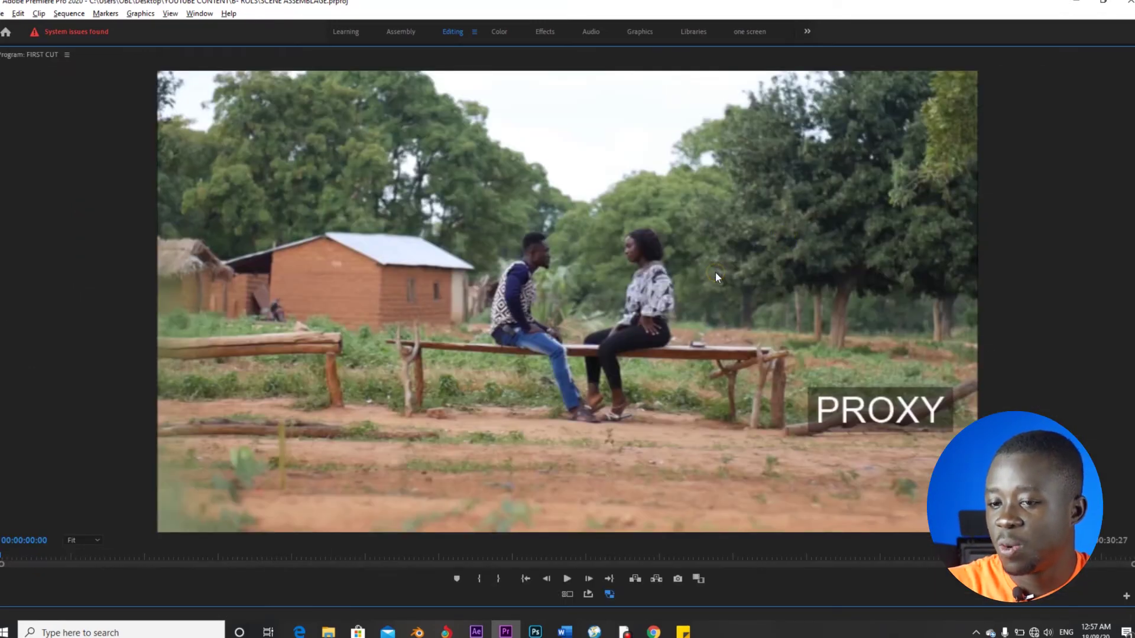
left_click(685, 397)
key("space")
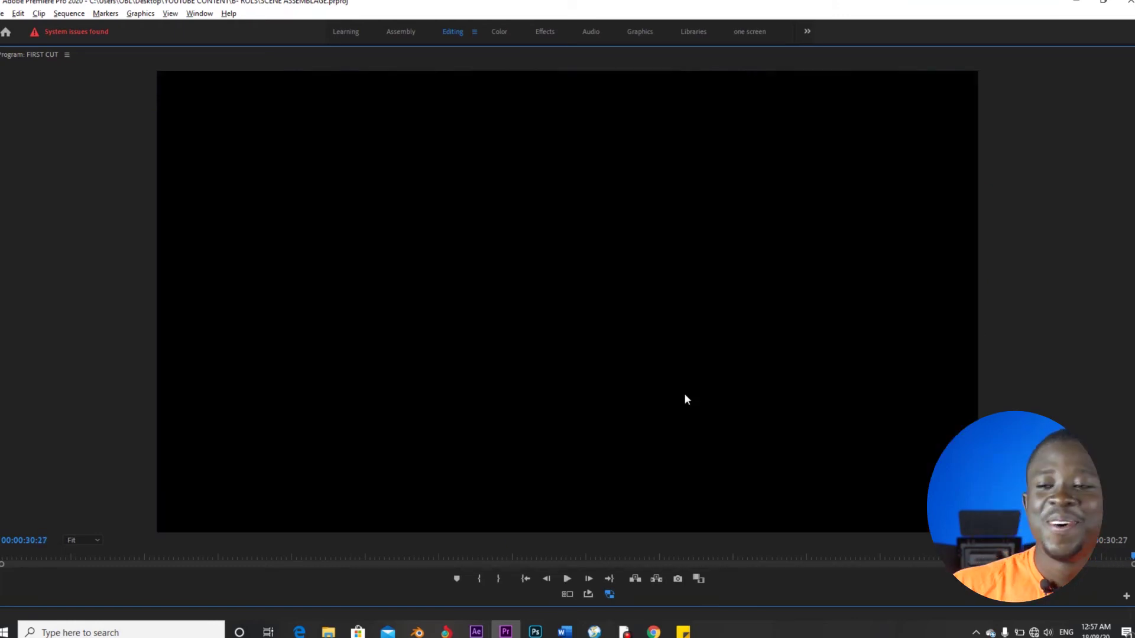
key("grave")
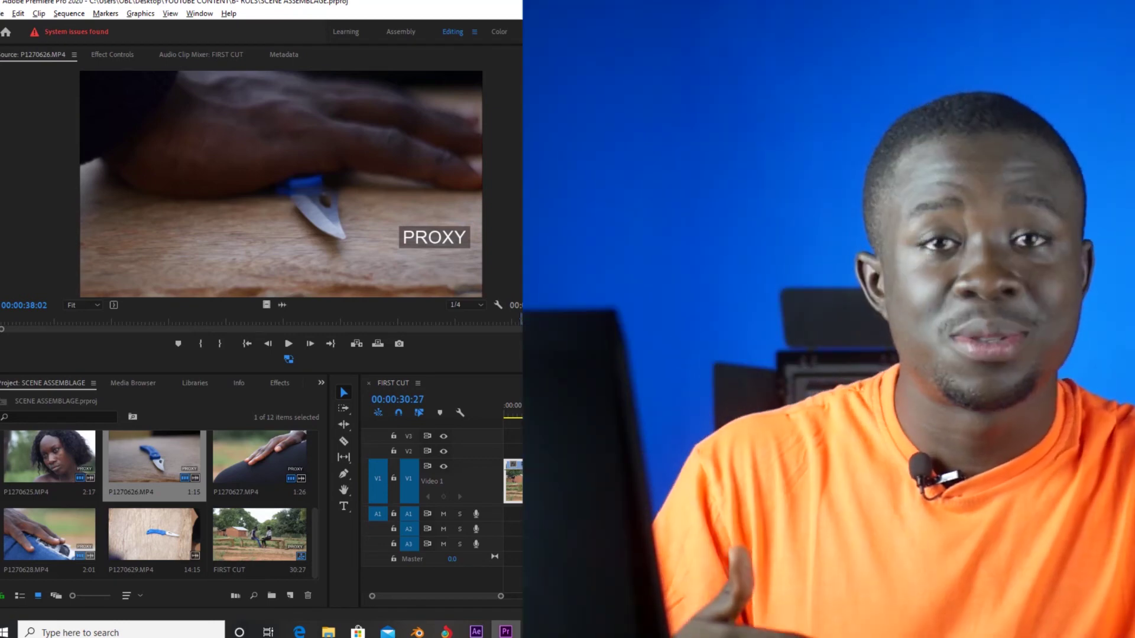
Move the sequence playhead to 00:00:03:03, reopen P1270626 as source and scrub it to 00:00:06:27.
left_click(512, 408)
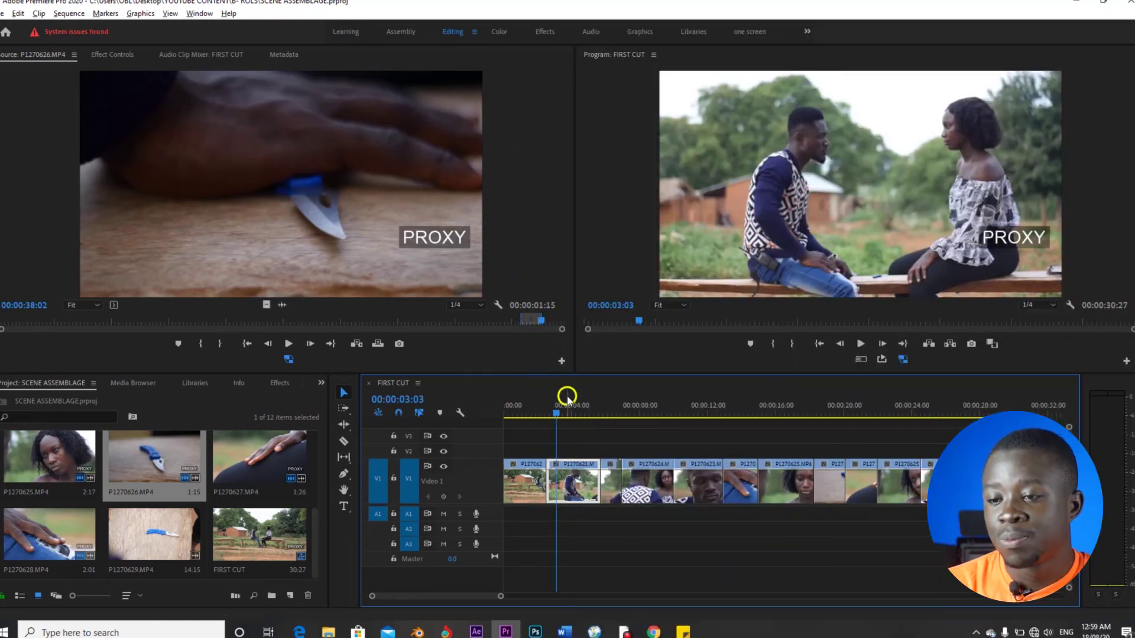
double_click(142, 458)
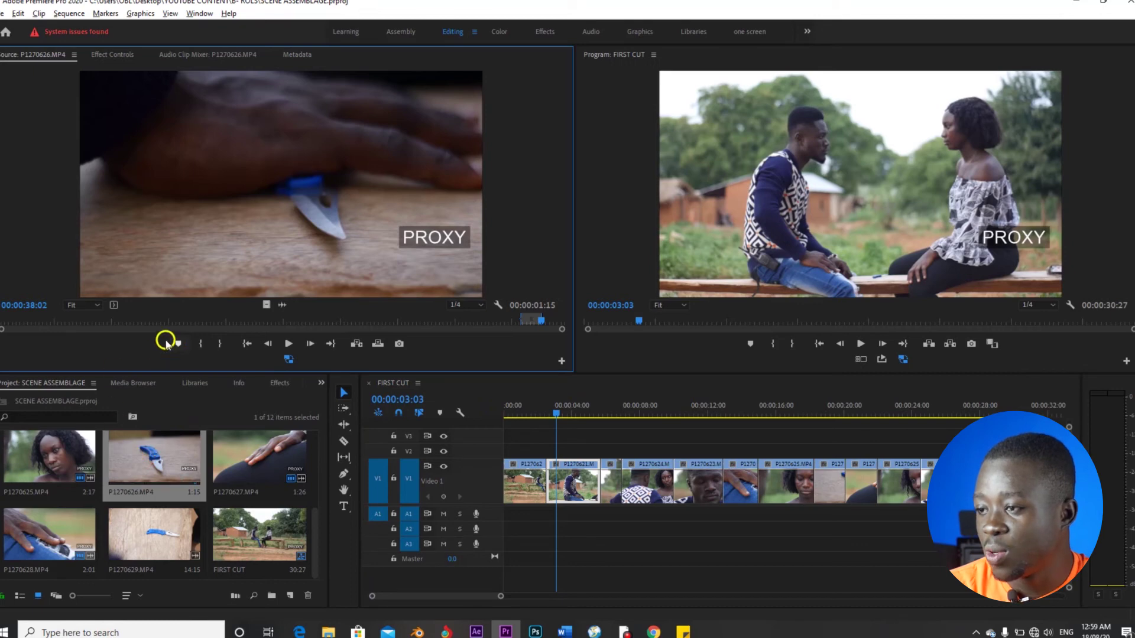
left_click_drag(151, 321, 97, 321)
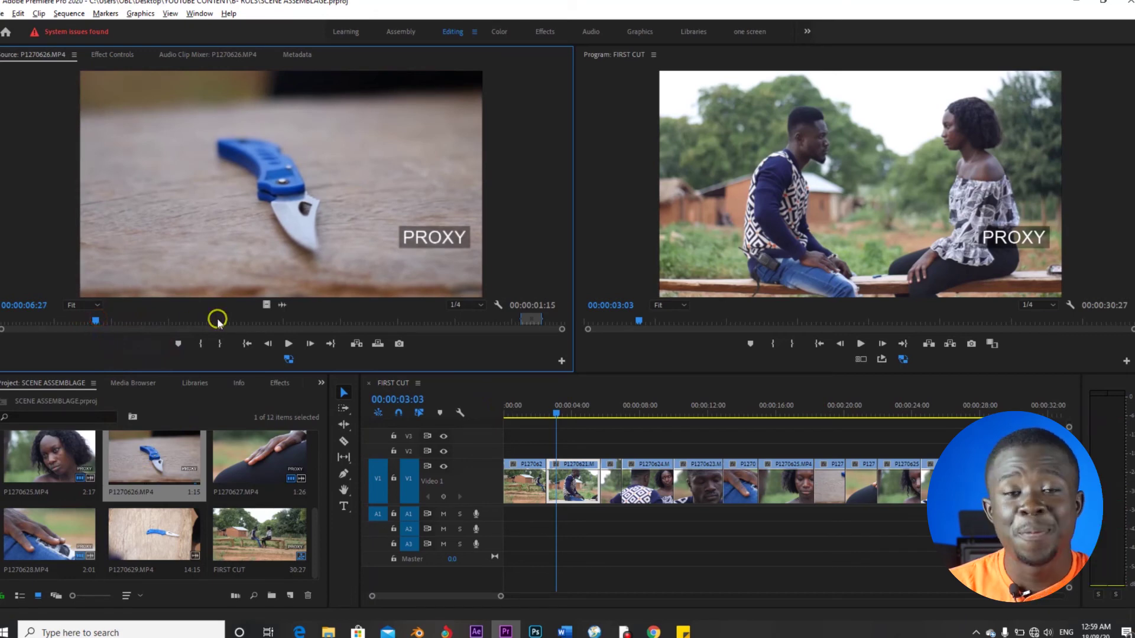